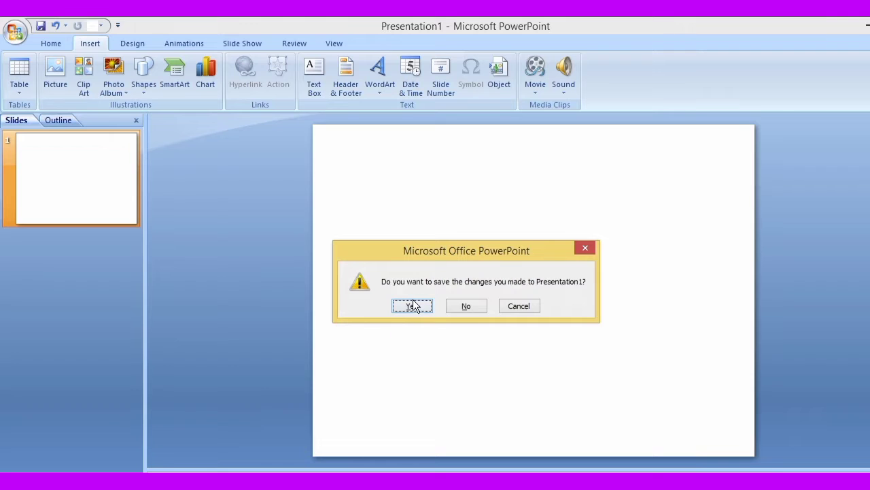
- Draw a circle with the Oval shape and move it up, slightly above the slide centre
click(414, 305)
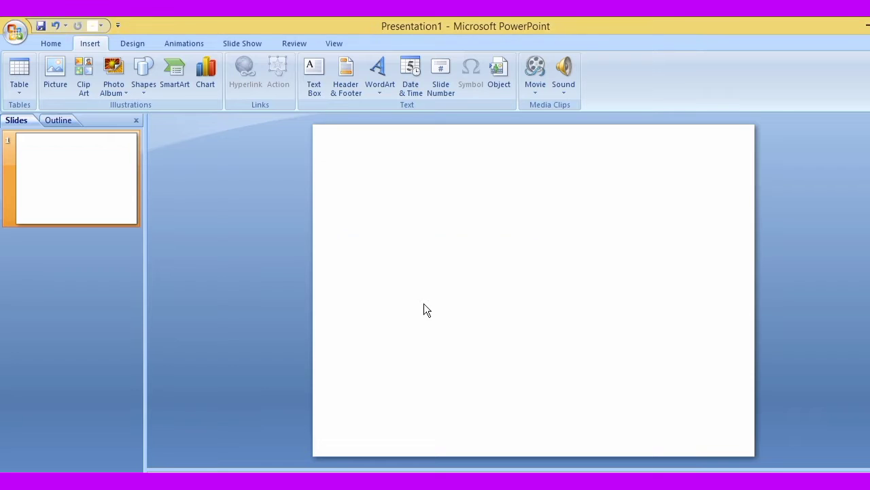
click(408, 320)
click(146, 91)
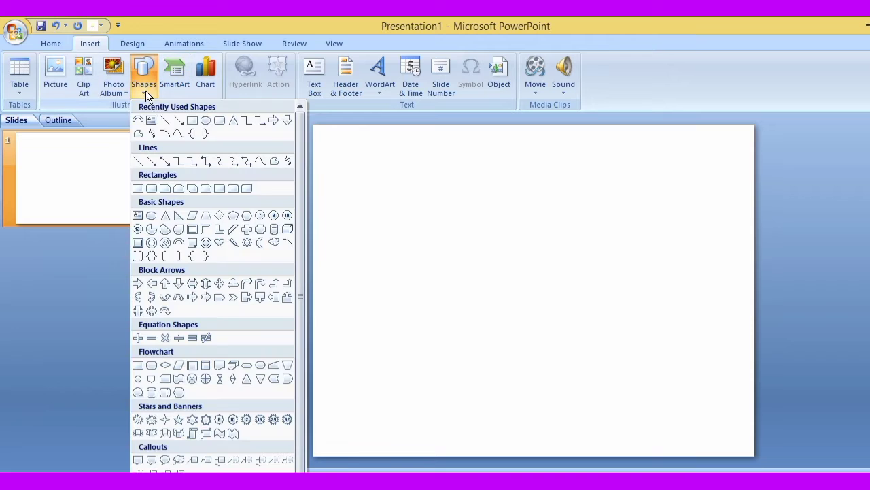
click(205, 121)
mouse_move(433, 194)
mouse_down()
mouse_move(553, 300)
mouse_move(593, 353)
mouse_up()
drag(531, 288, 535, 259)
- Tilt the circle with a Parallel 3-D rotation preset
right_click(508, 218)
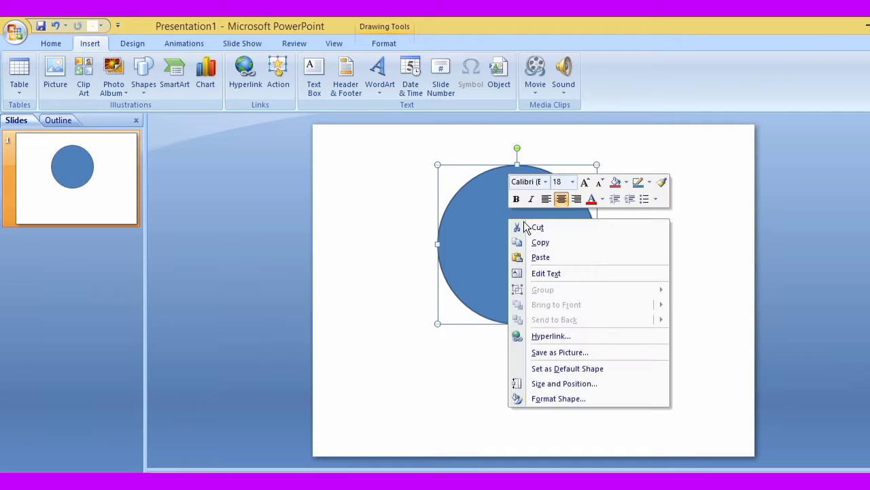
click(565, 394)
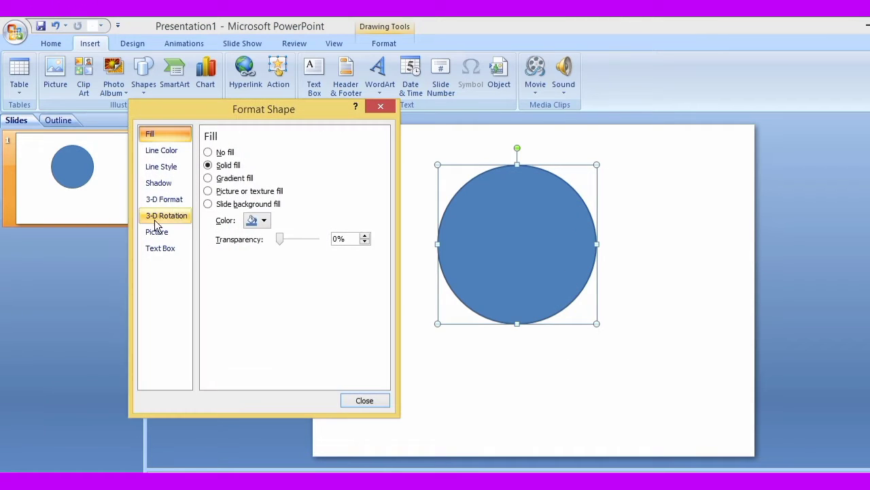
click(175, 200)
click(178, 216)
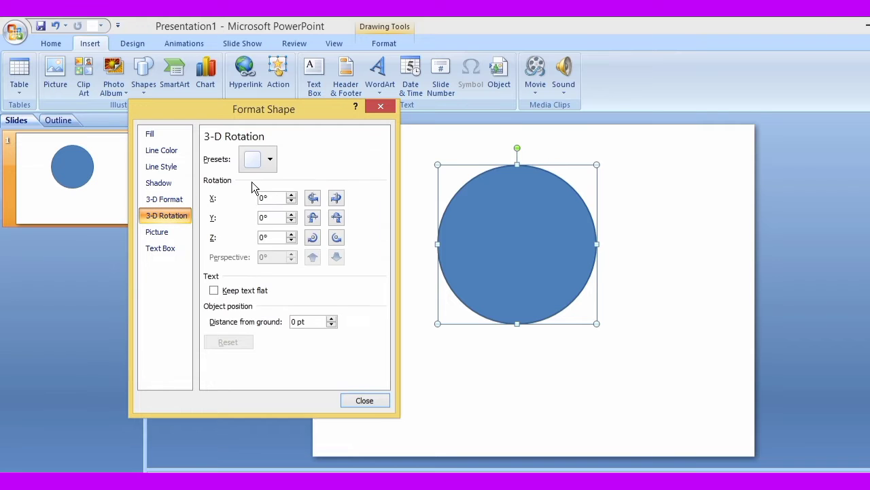
click(269, 159)
click(329, 300)
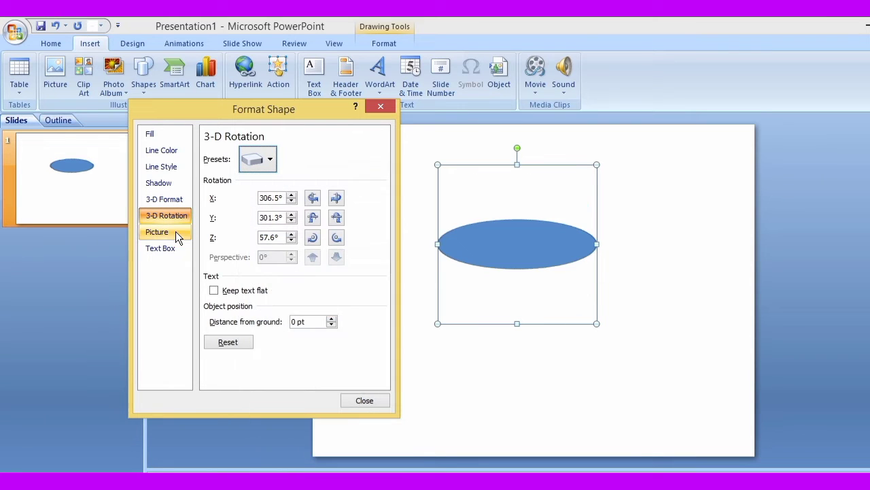
- Give the disc 6 pt bevels on both its top and bottom
click(171, 199)
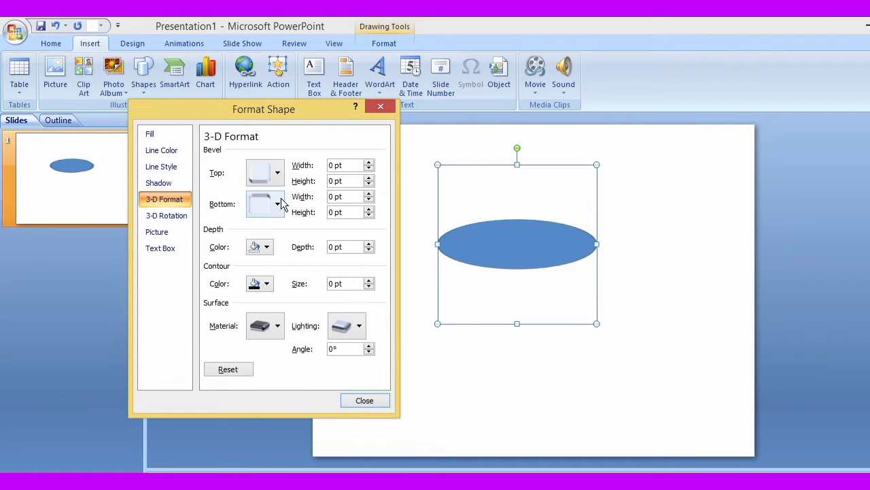
click(277, 174)
click(384, 310)
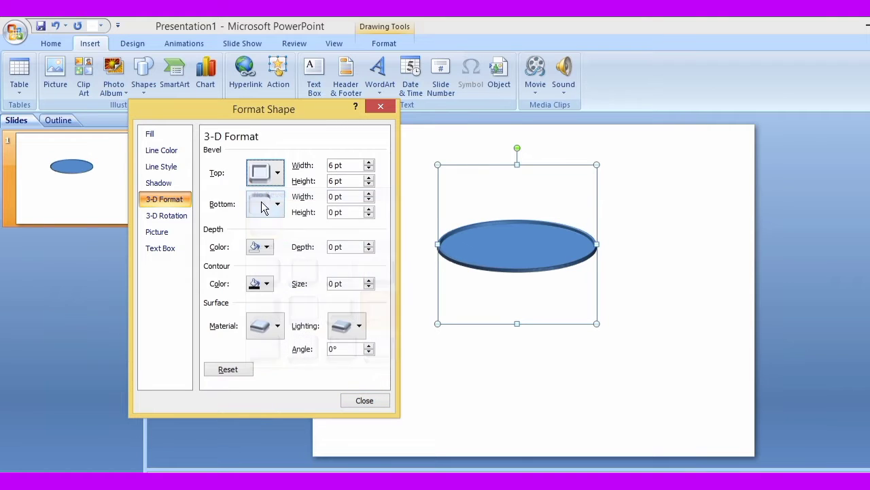
click(275, 205)
click(373, 333)
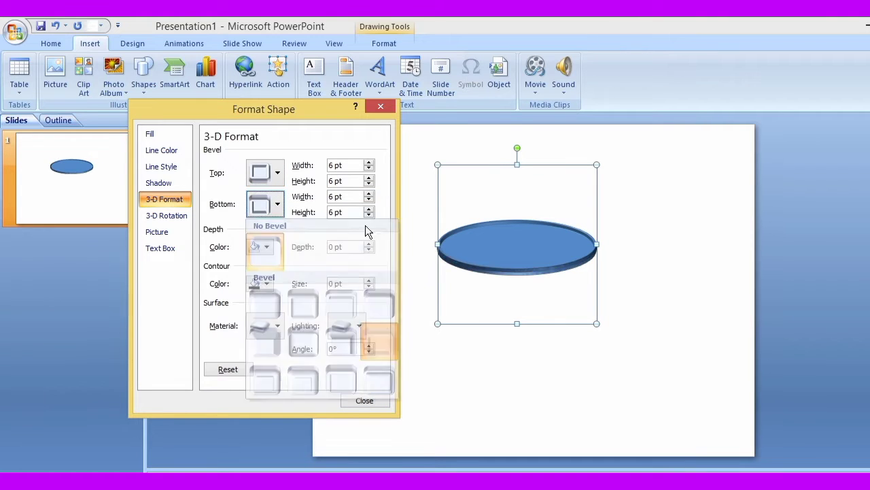
double_click(333, 165)
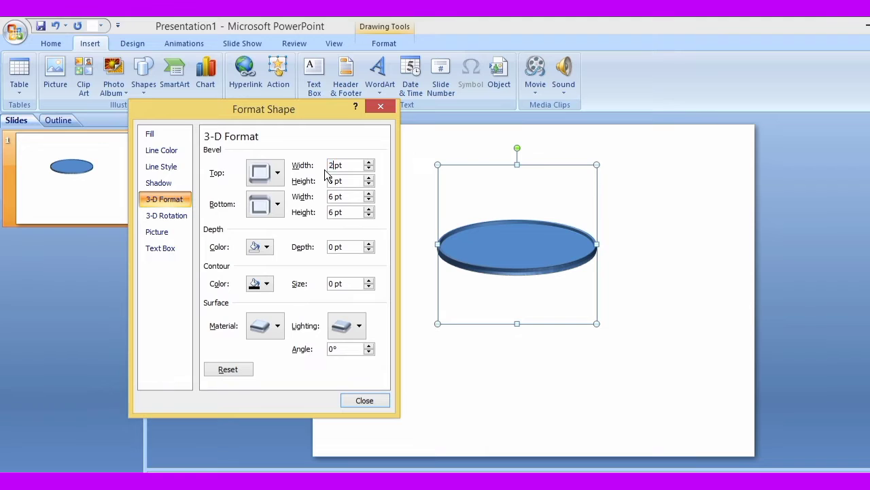
- Set the top bevel to 22×190 pt and the bottom to 55×44 pt, with a red contour
text(2)
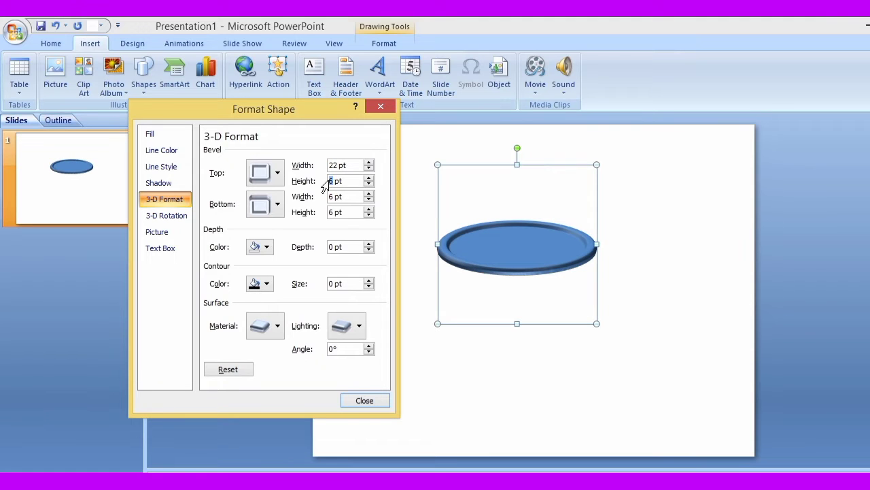
text(1)
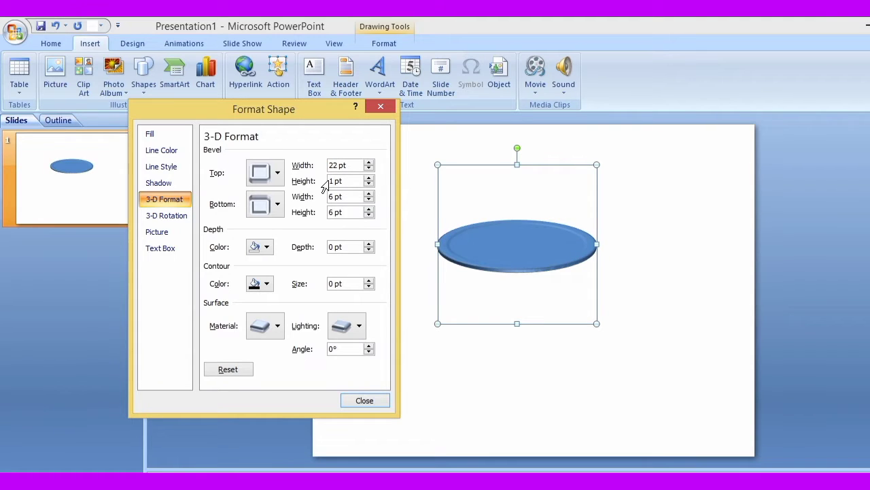
text(90)
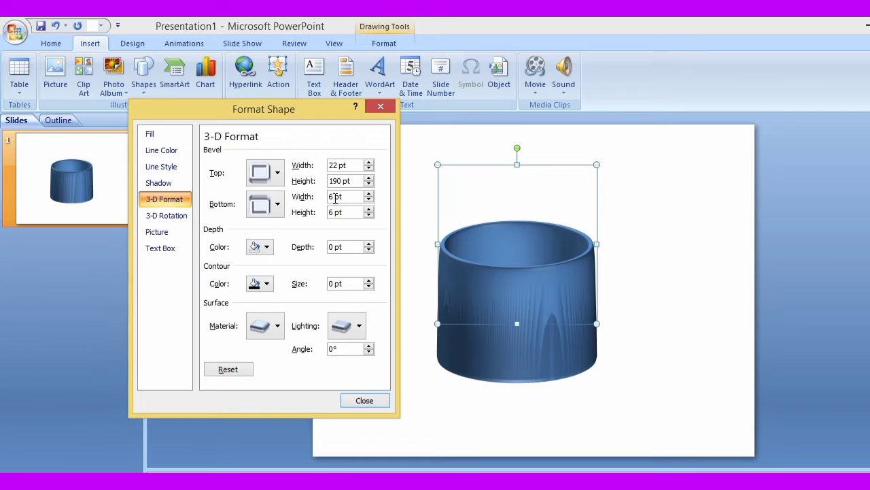
text(55)
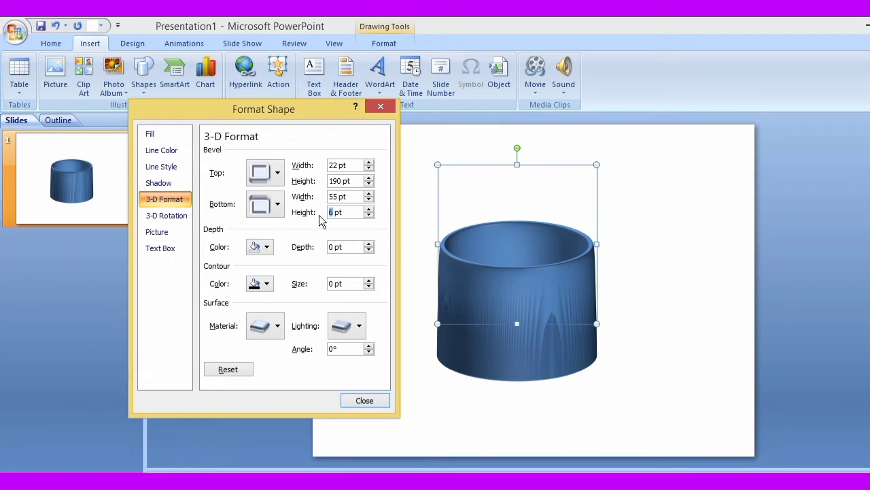
text(44)
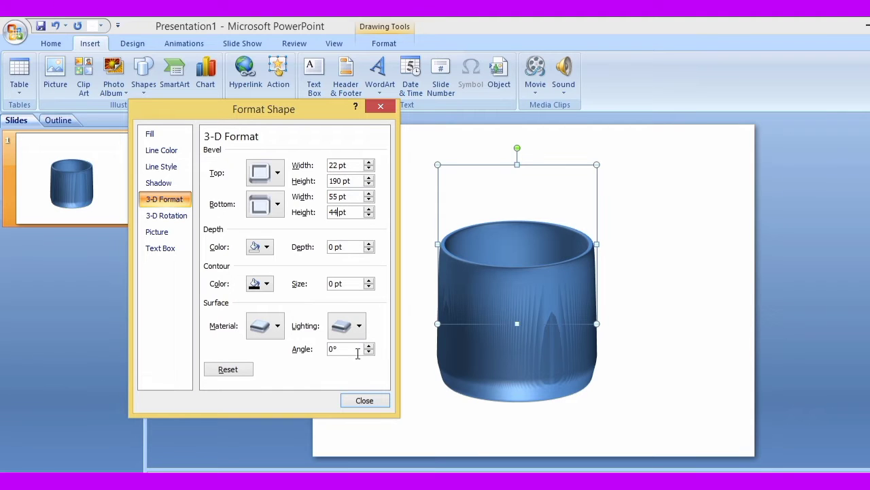
click(279, 327)
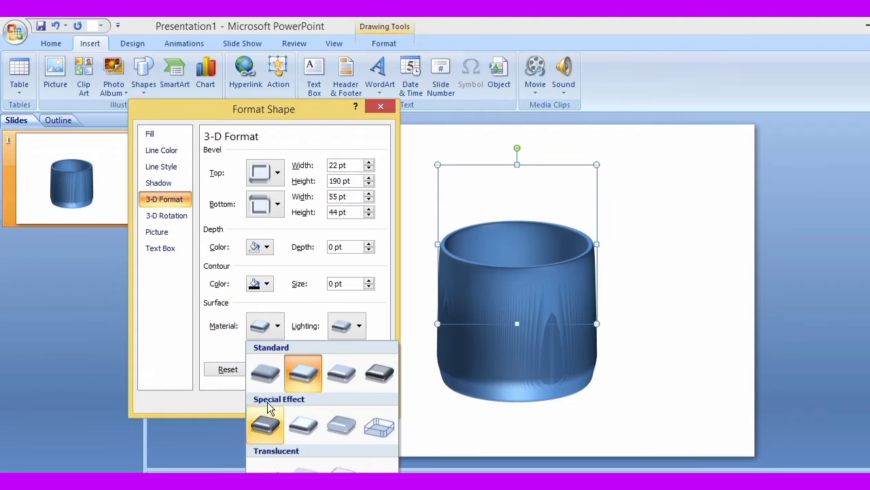
click(267, 283)
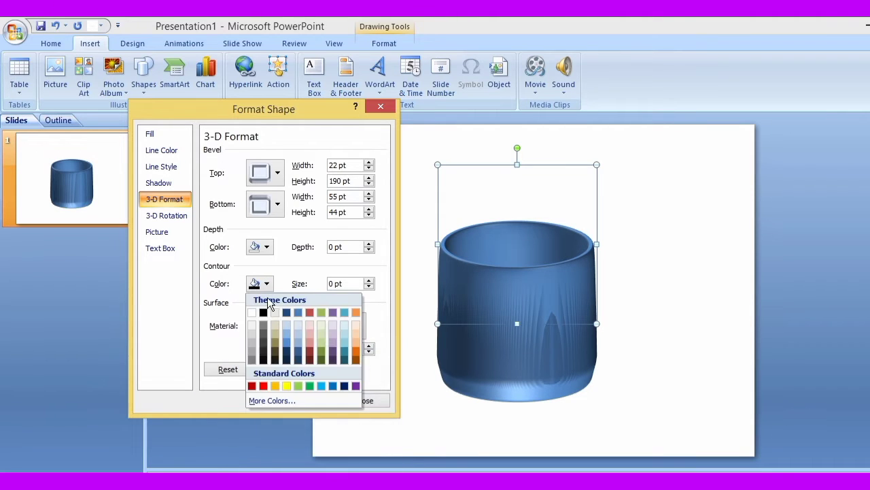
click(263, 385)
click(365, 400)
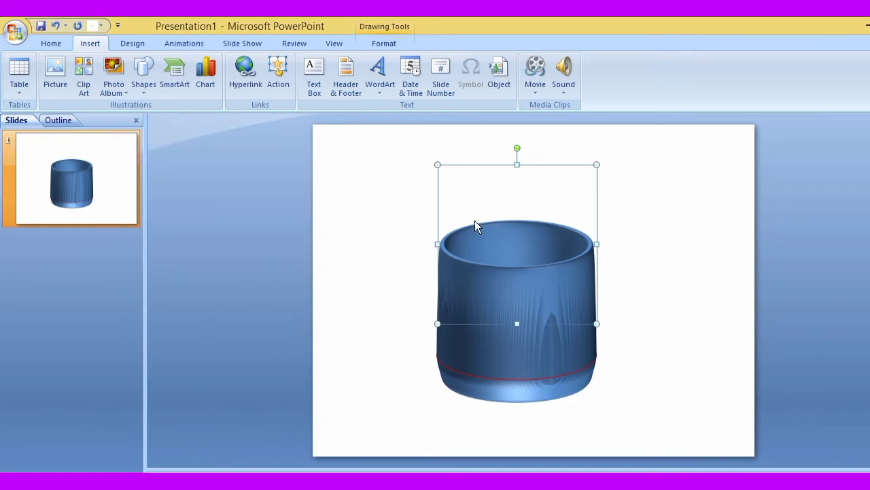
- Draw a second oval over the cup's base, then shift and shrink it to centre under the cup
click(655, 303)
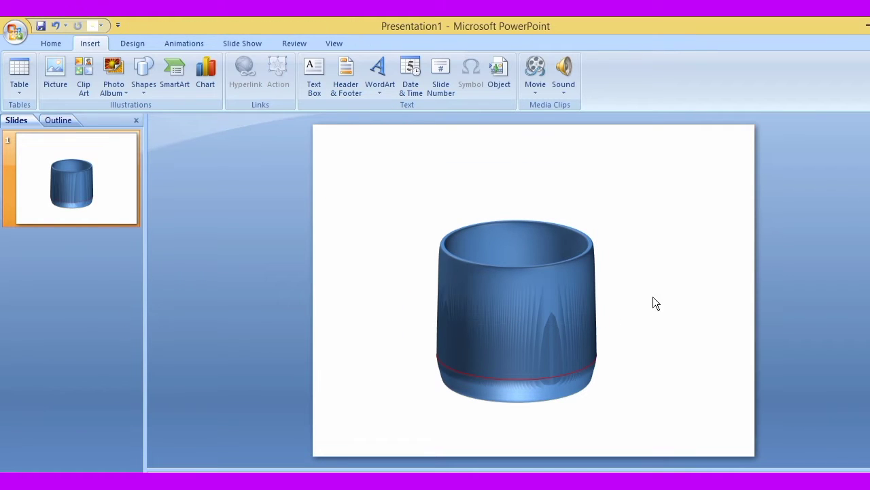
click(150, 87)
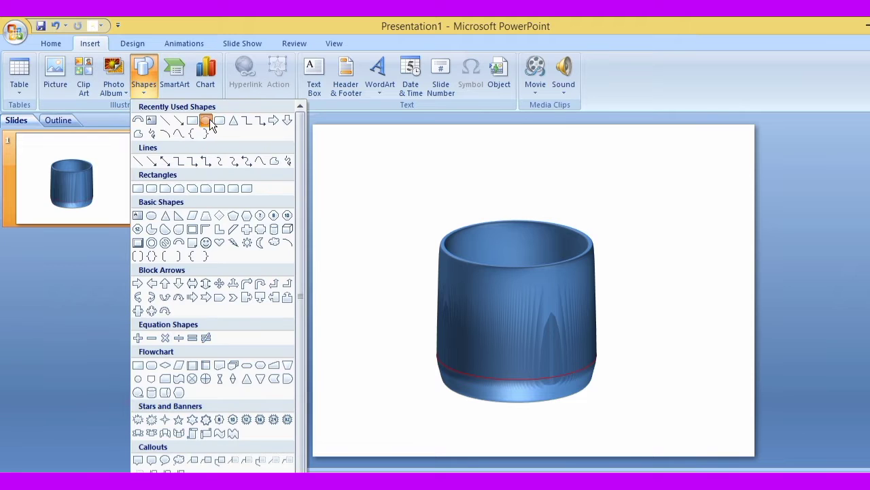
click(206, 121)
drag(389, 292, 591, 449)
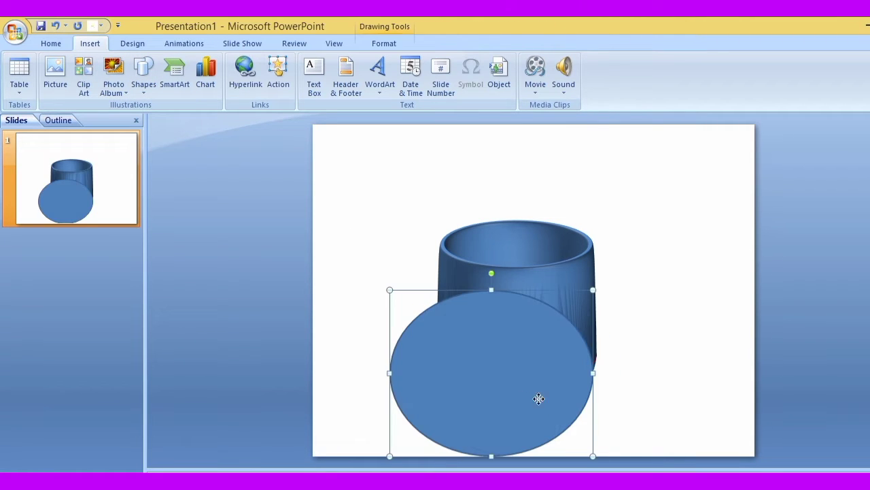
drag(536, 398, 567, 398)
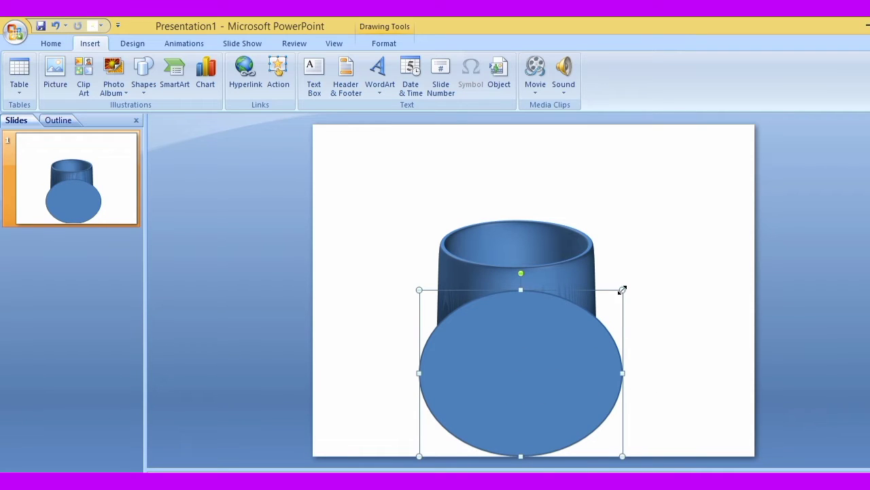
drag(622, 290, 608, 301)
drag(509, 382, 521, 379)
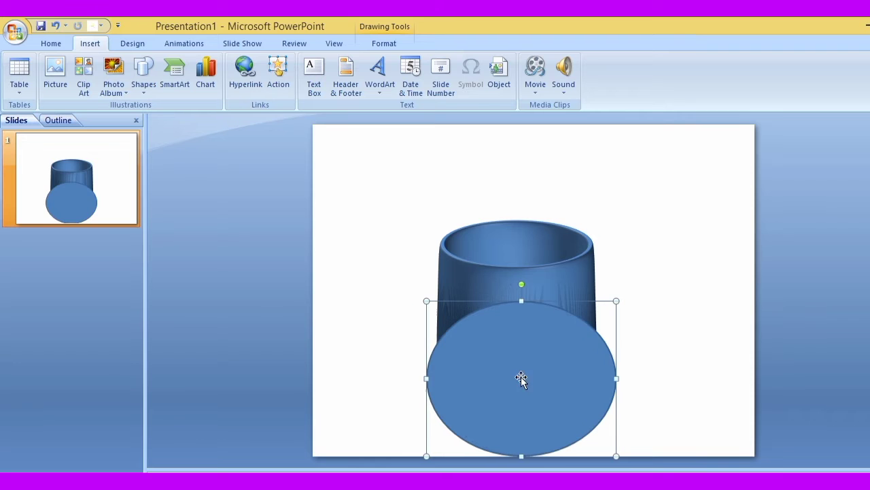
- Tilt the second oval flat with the cup's Parallel preset (306.5°/301.3°/57.6°)
right_click(524, 348)
click(601, 339)
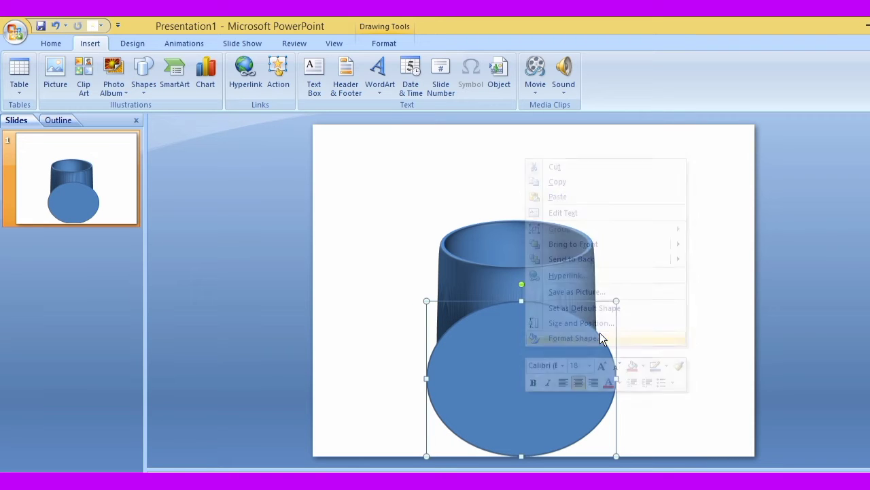
click(160, 200)
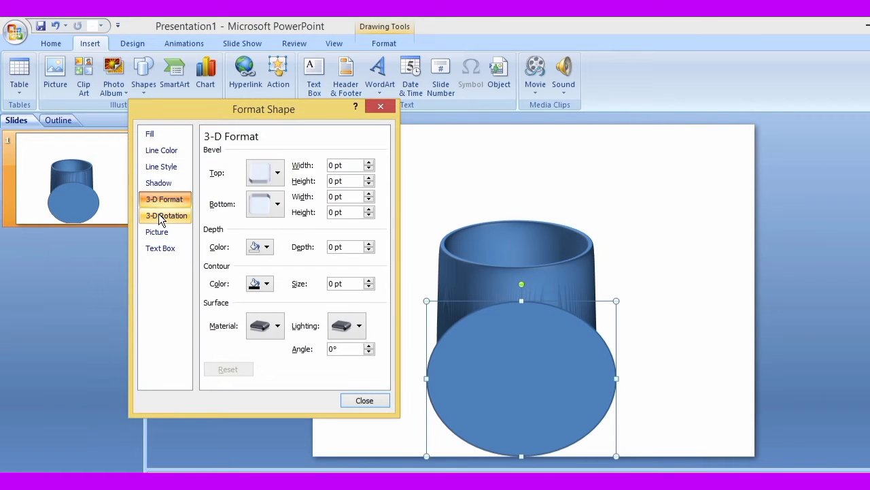
click(162, 219)
click(270, 161)
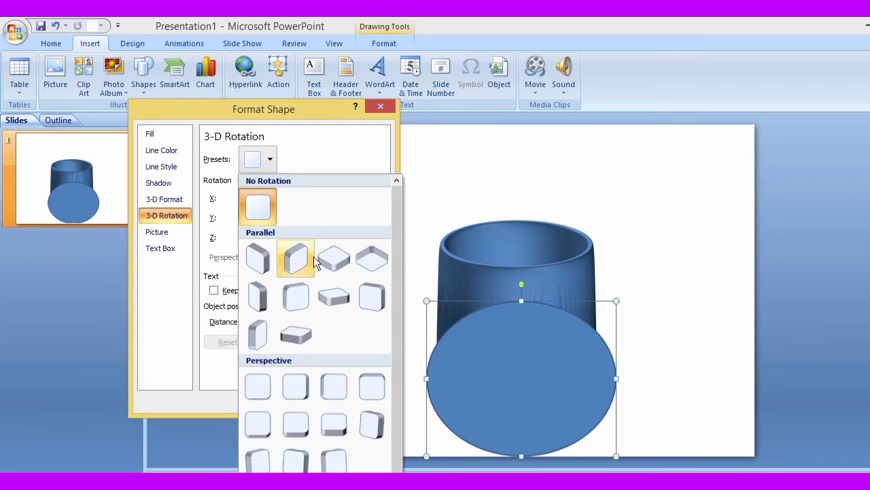
click(340, 299)
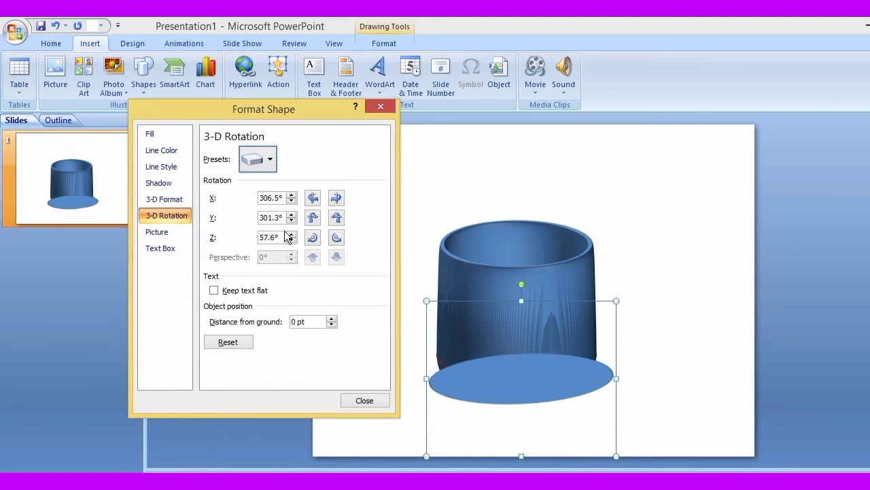
click(270, 160)
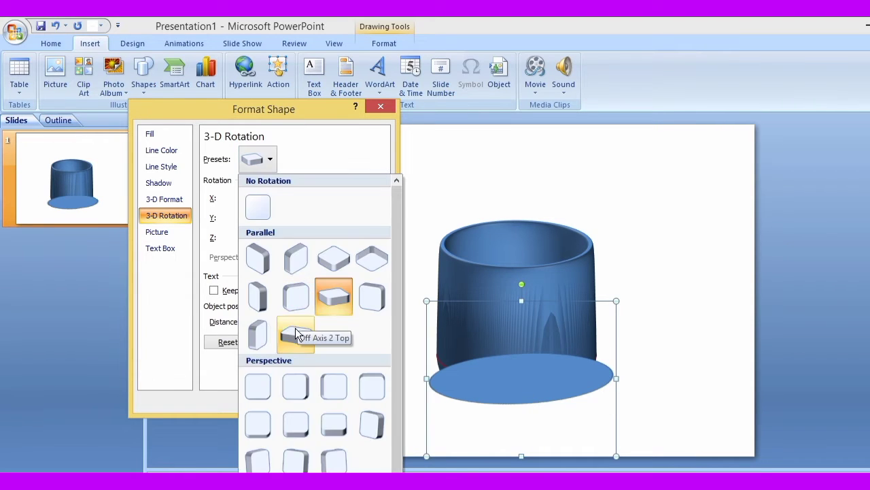
click(297, 332)
click(271, 160)
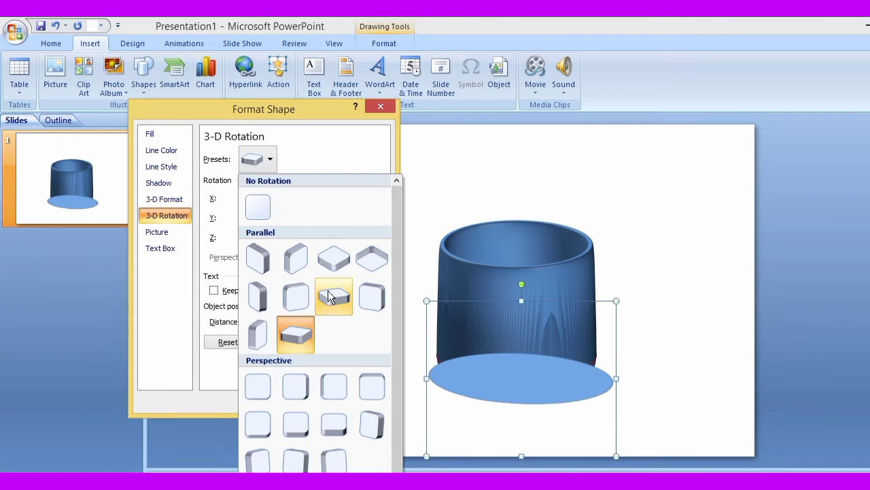
click(297, 334)
click(520, 387)
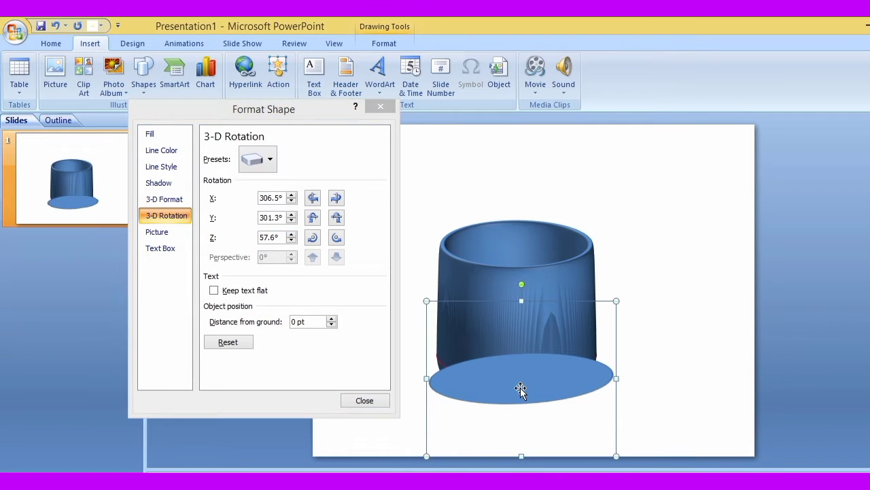
- Send the base ellipse behind the cup body
click(384, 45)
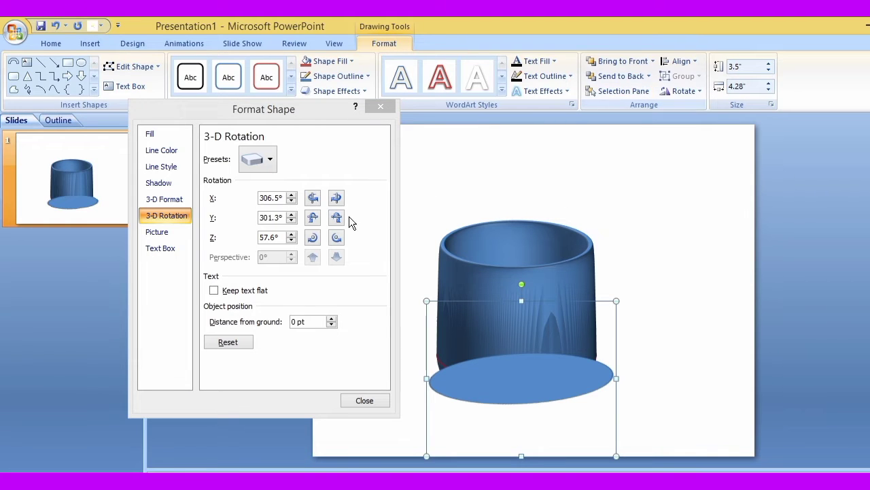
click(381, 106)
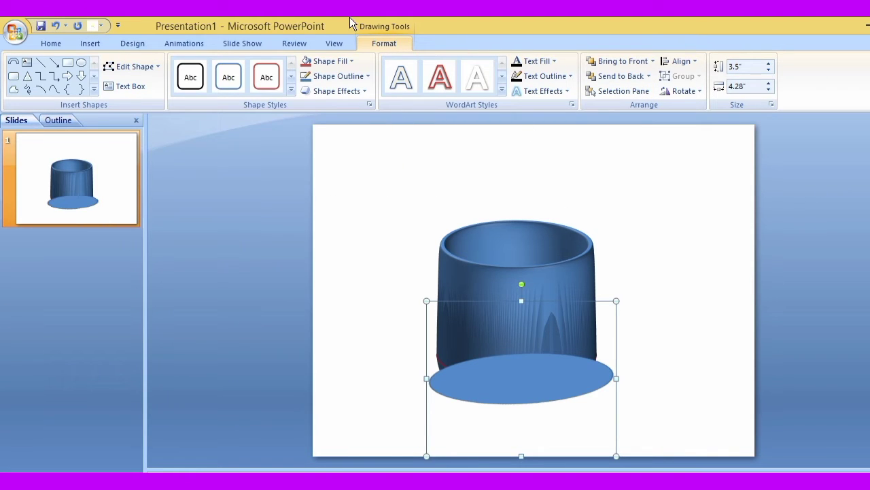
click(636, 77)
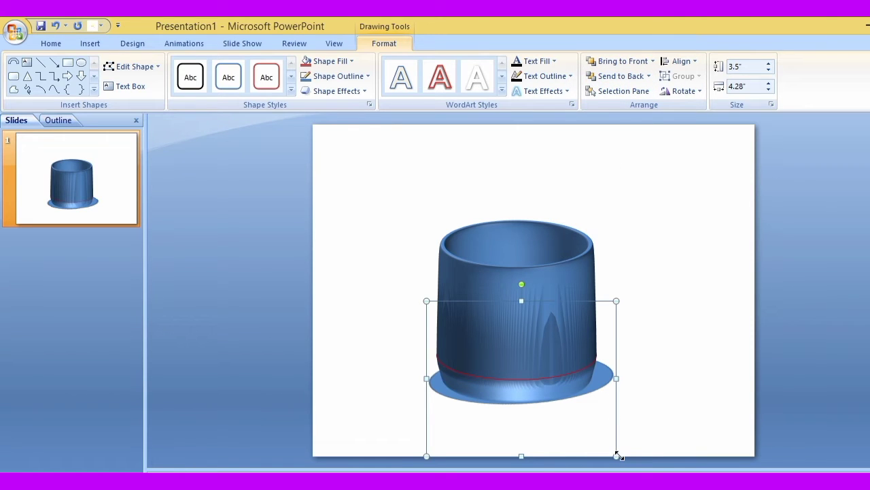
- Enlarge the ellipse into a saucer about 4.67 by 5.58 inches, centred beneath the cup
drag(617, 456, 633, 469)
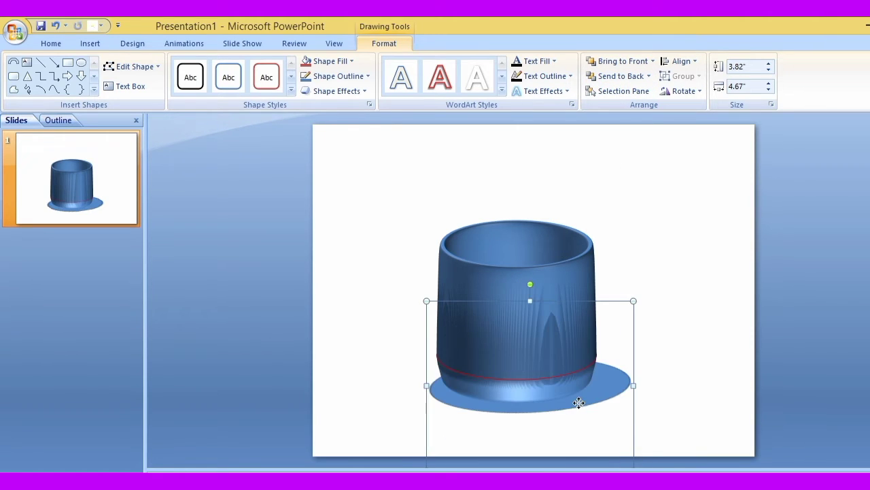
drag(579, 402, 560, 401)
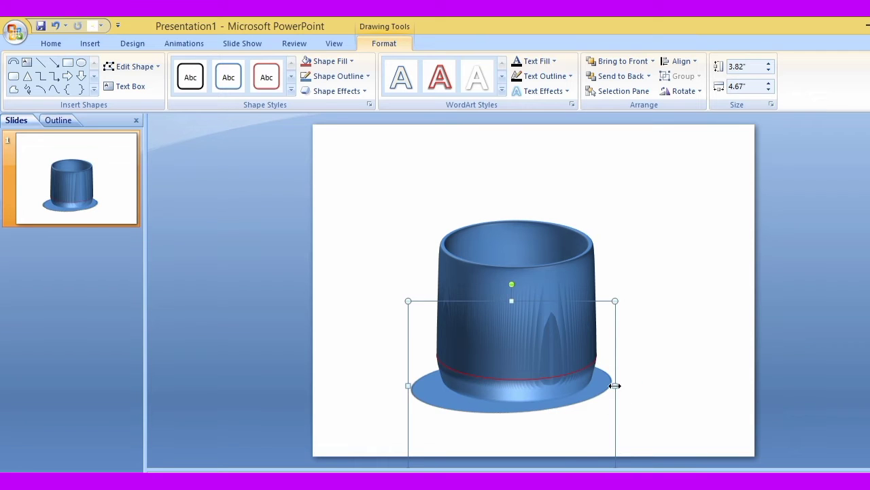
drag(615, 385, 645, 386)
drag(644, 299, 656, 272)
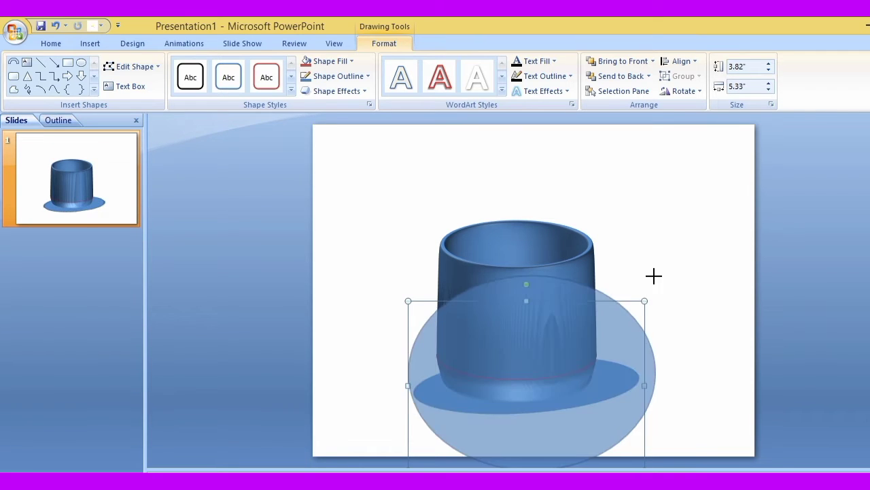
key(Down)
key(Down)
key(Down)
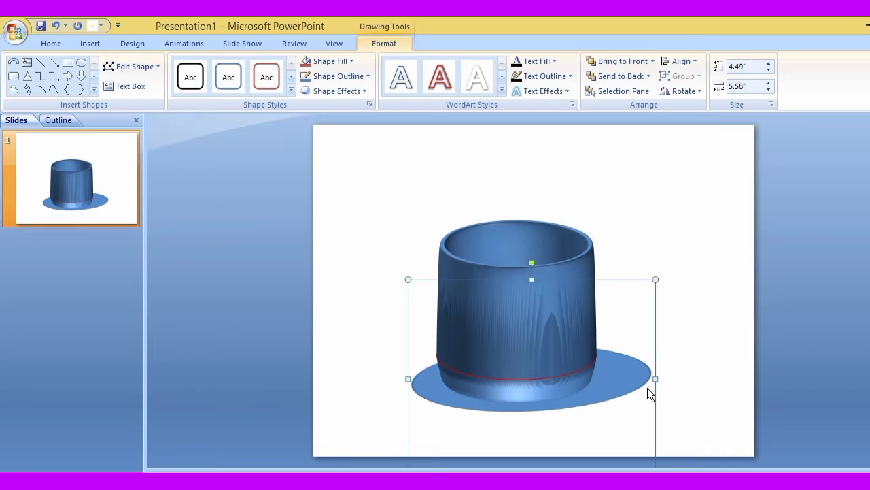
key(Left)
key(Left)
key(Left)
key(Down)
key(Down)
key(Down)
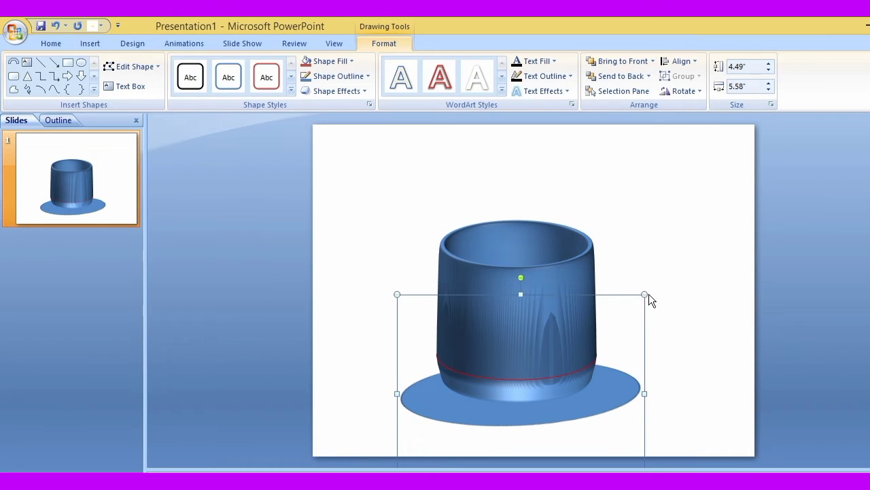
drag(644, 295, 644, 286)
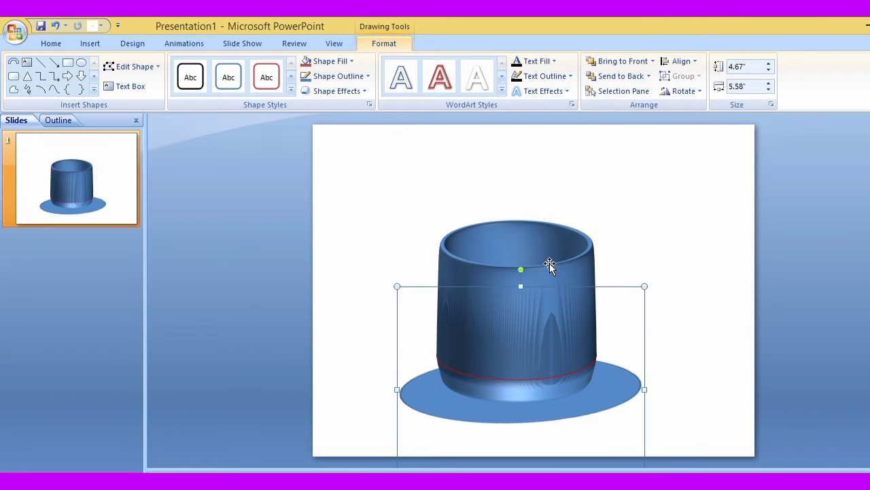
- Set the cup body's outline colour to red in Format Shape
click(538, 289)
right_click(528, 299)
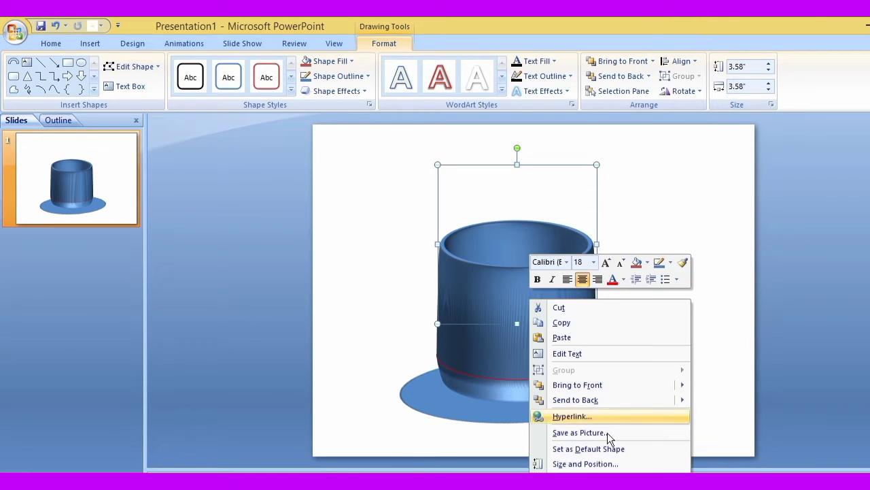
click(578, 464)
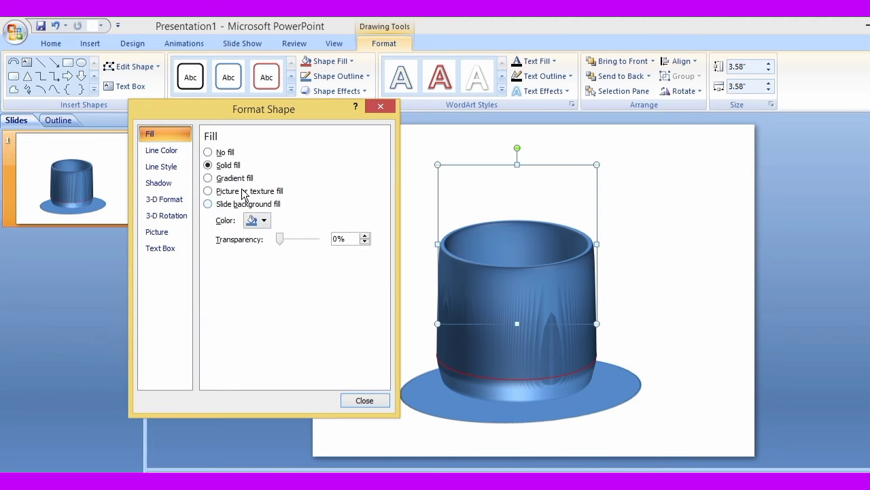
click(157, 153)
click(262, 195)
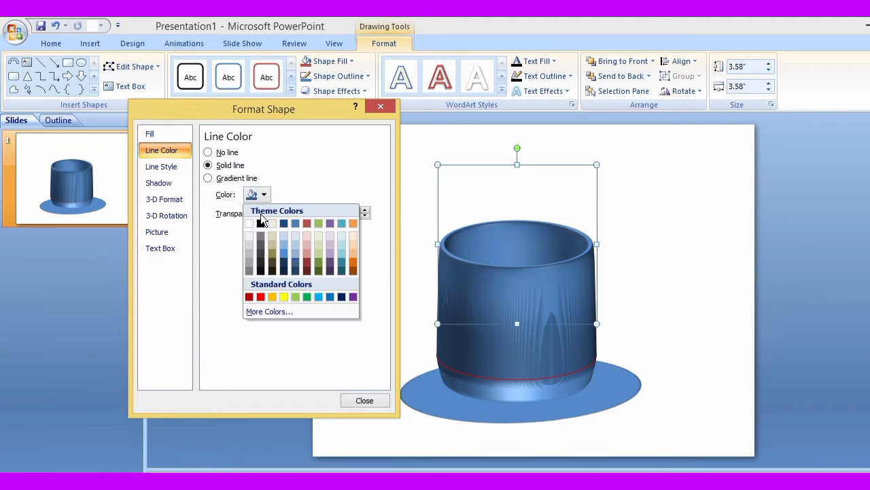
click(259, 295)
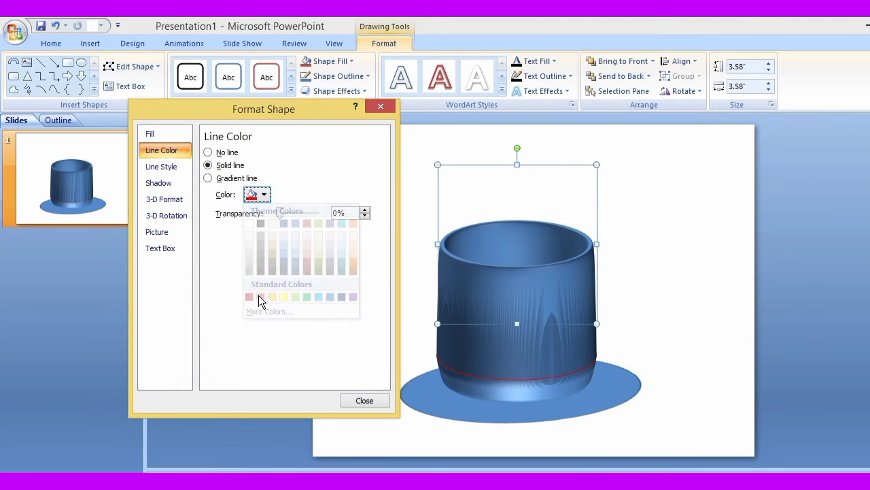
- Switch the outline to a rainbow gradient line with its first stop at 44%
click(242, 178)
click(288, 196)
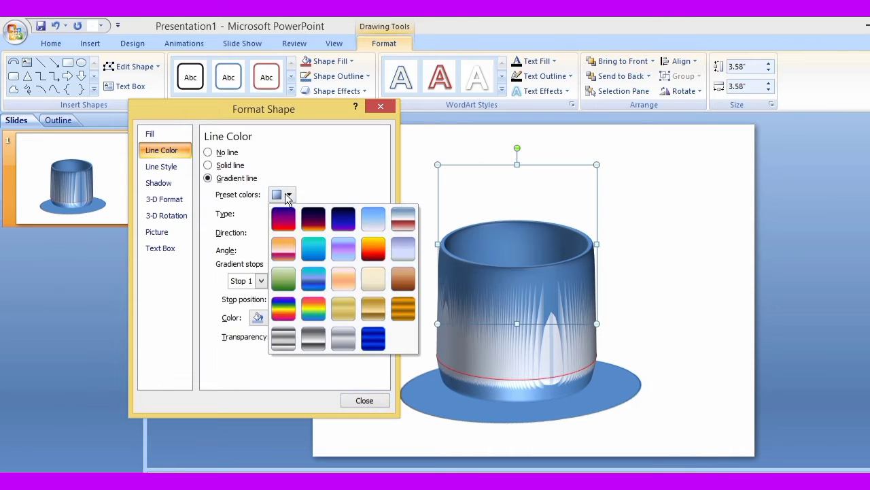
click(284, 308)
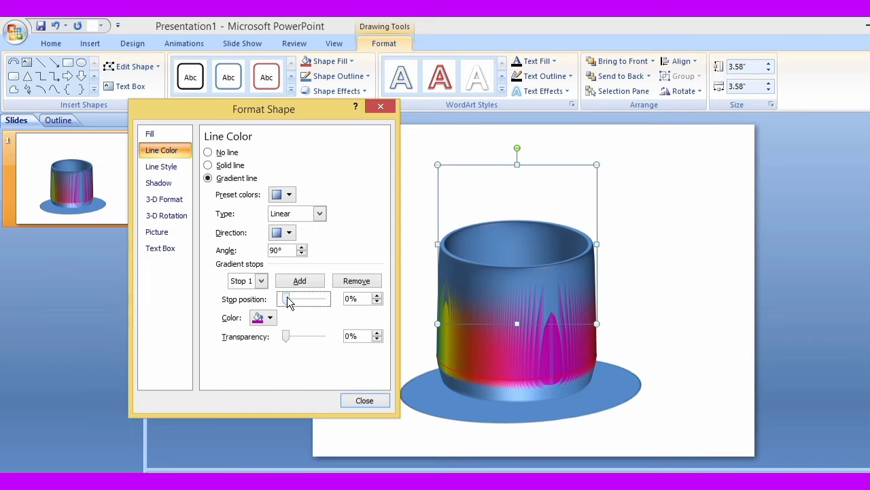
drag(287, 298, 303, 298)
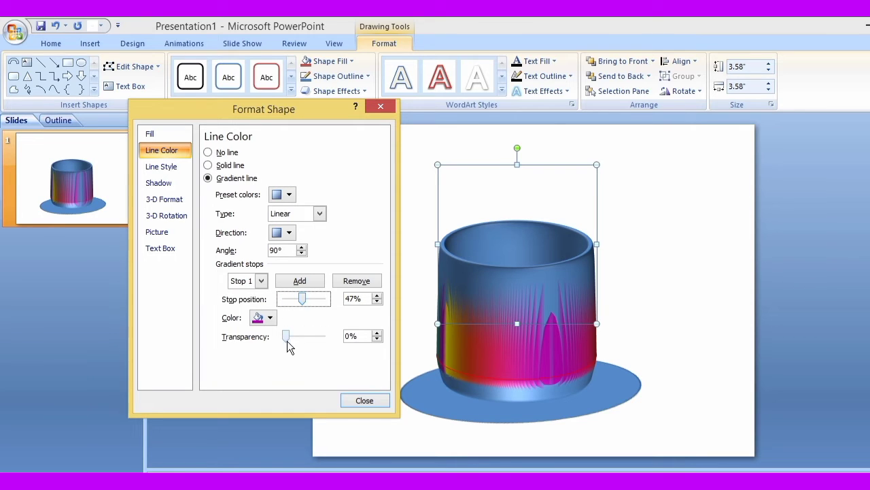
mouse_move(286, 336)
mouse_down()
mouse_move(317, 336)
mouse_move(281, 336)
mouse_up()
click(291, 299)
click(294, 300)
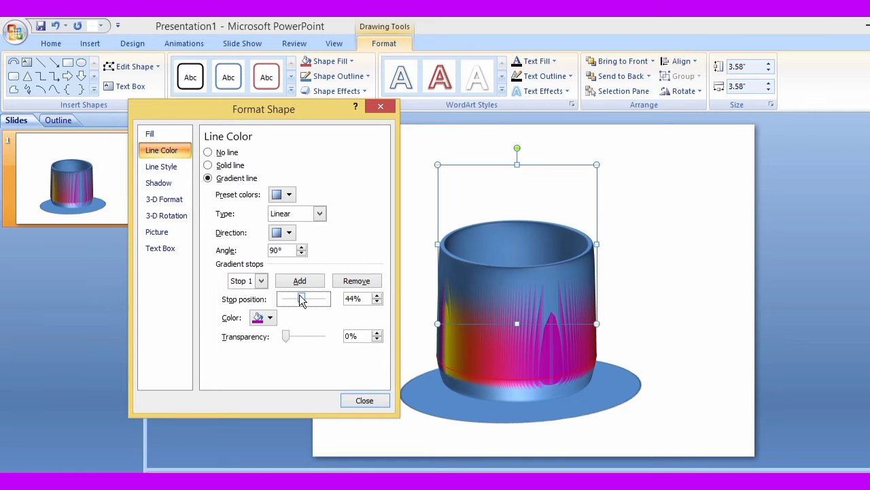
click(168, 168)
click(287, 171)
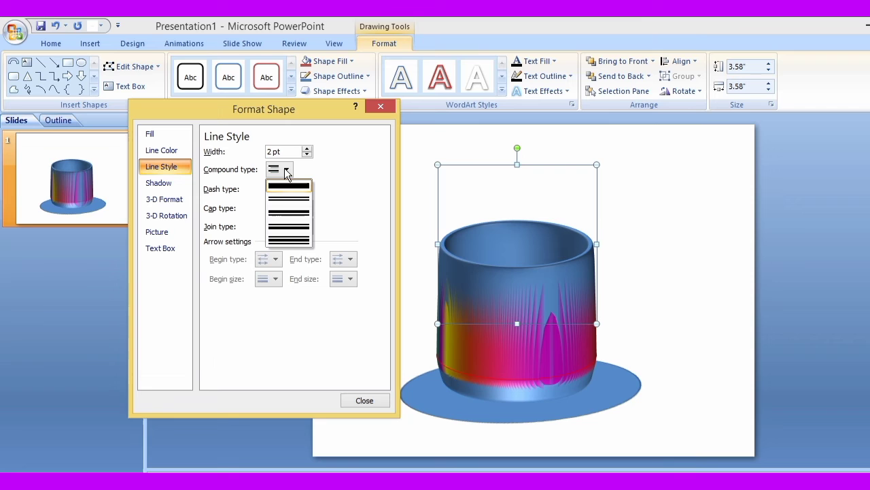
- Pick a compound line type and give the cup a light-green shadow
click(289, 235)
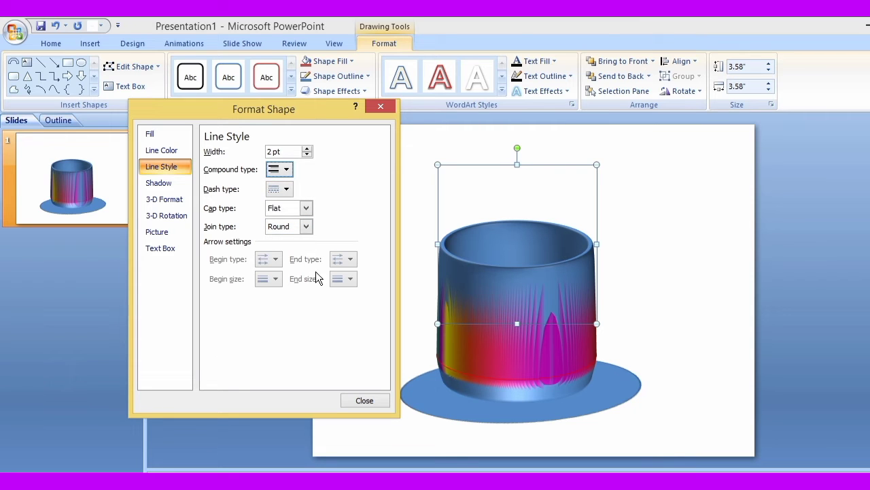
click(286, 190)
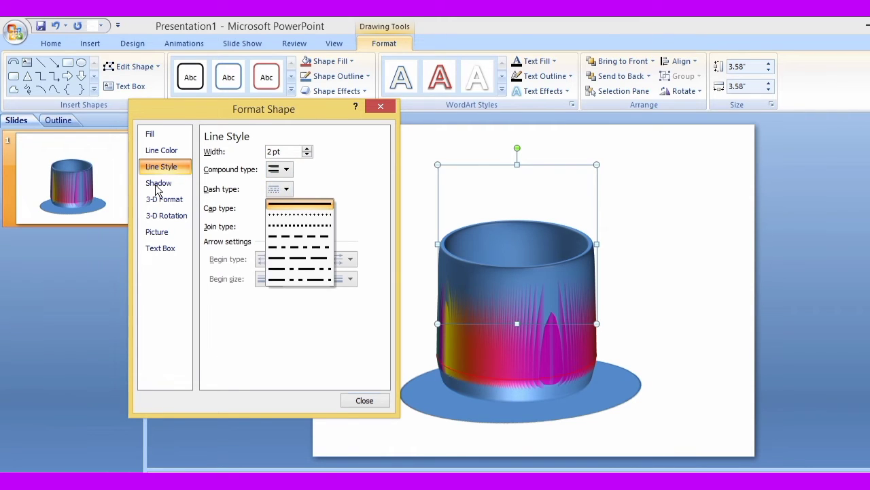
click(158, 185)
click(259, 175)
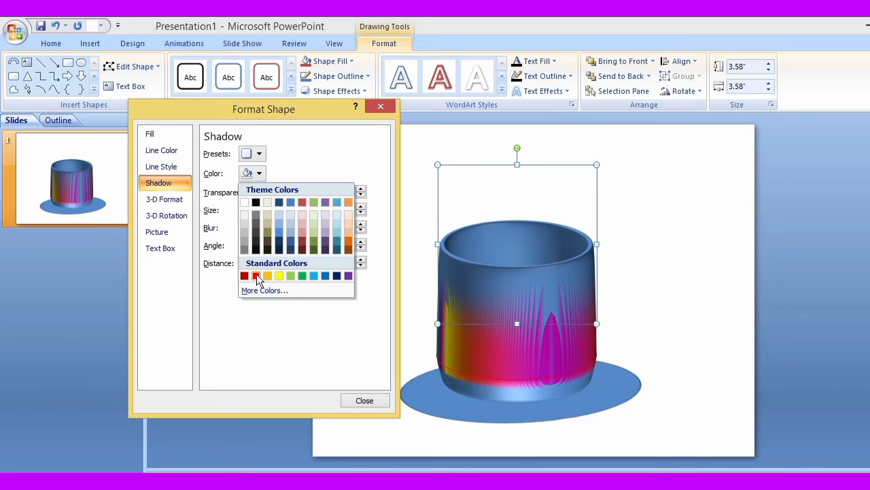
click(291, 276)
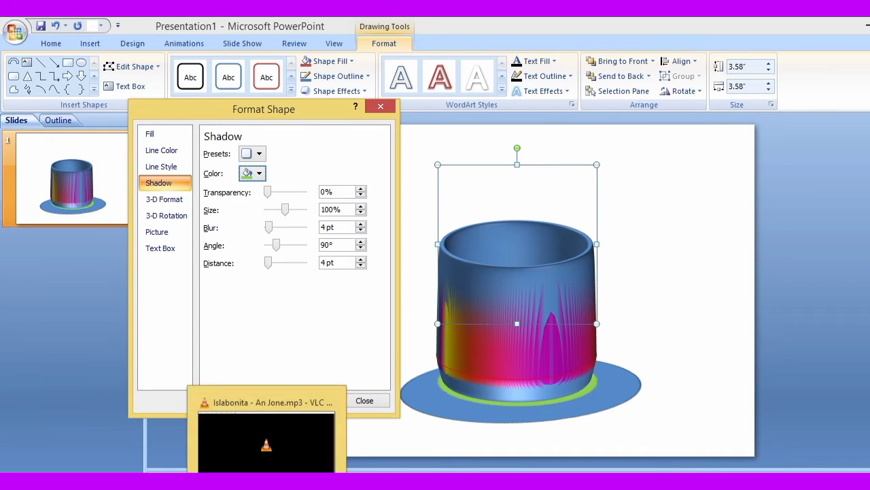
click(265, 435)
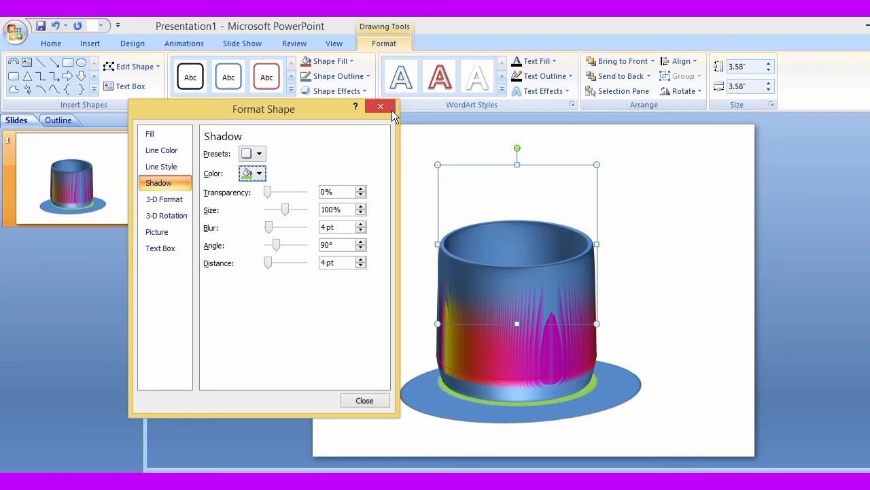
- Change the cup outline from the rainbow gradient back to a solid red line
click(160, 199)
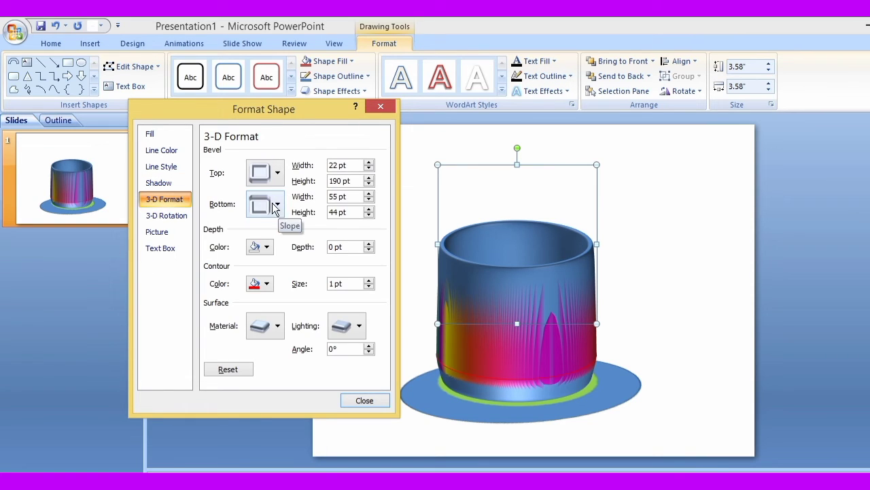
click(166, 151)
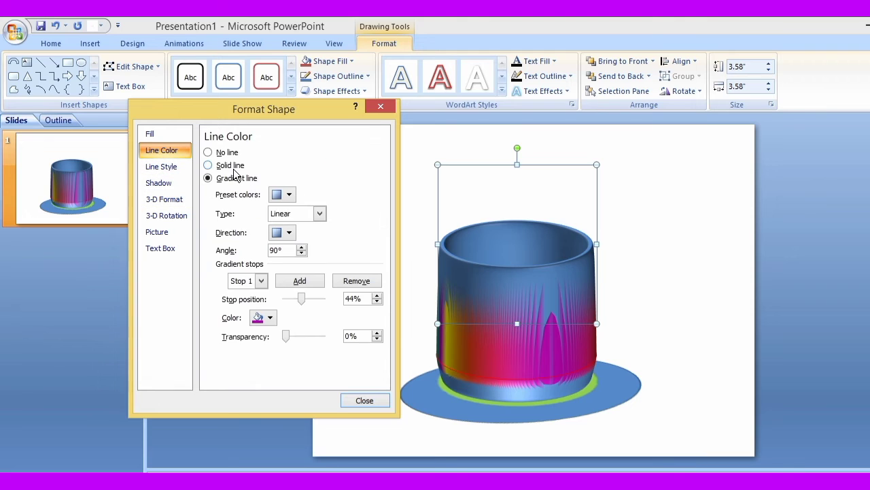
click(220, 166)
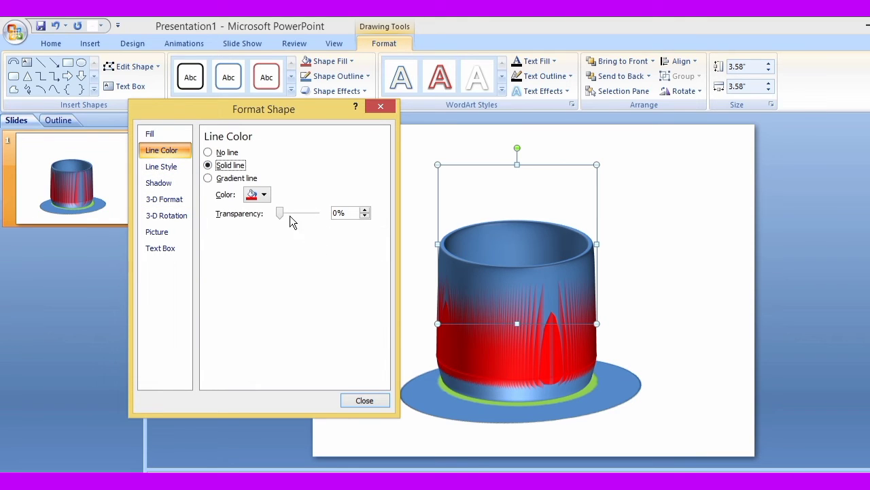
click(222, 179)
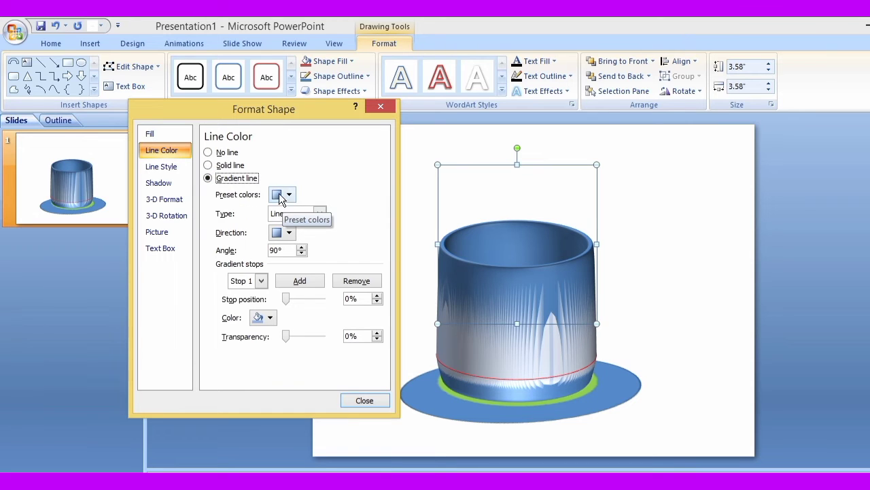
click(225, 166)
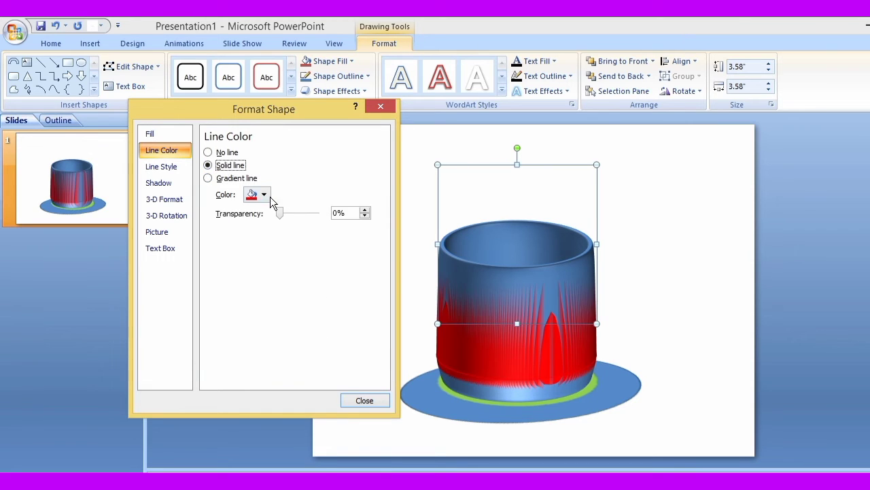
click(262, 195)
click(306, 295)
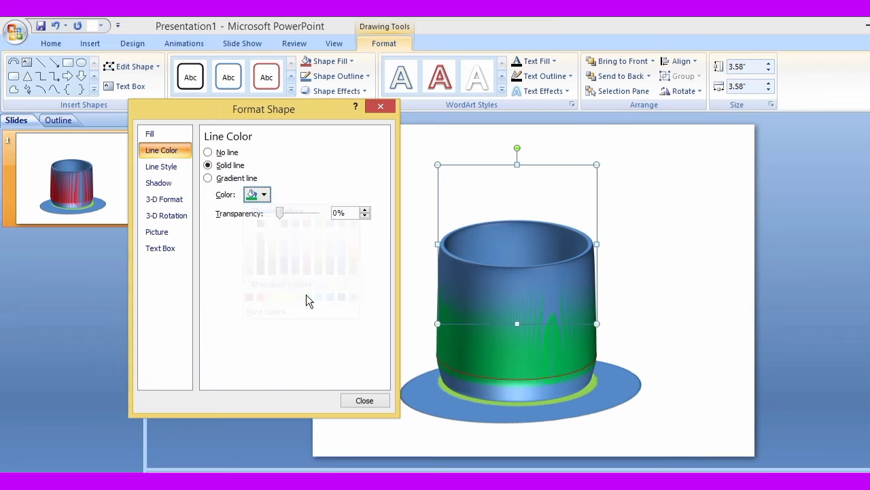
click(262, 194)
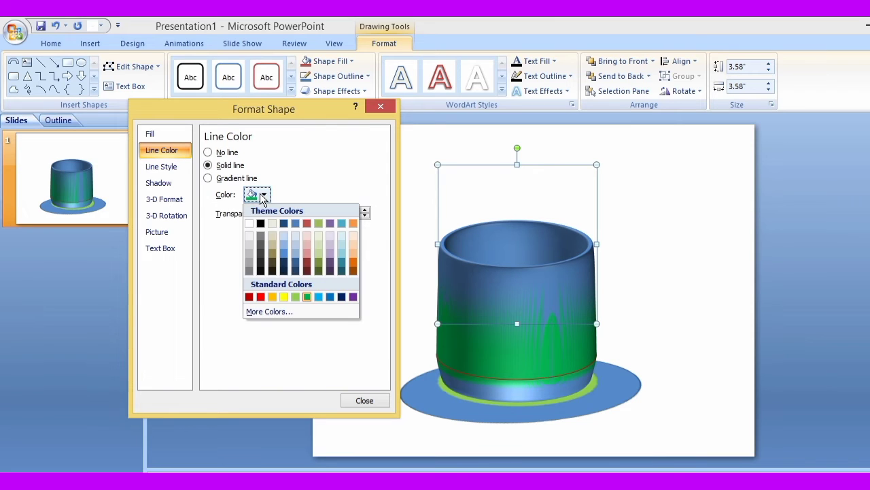
click(261, 296)
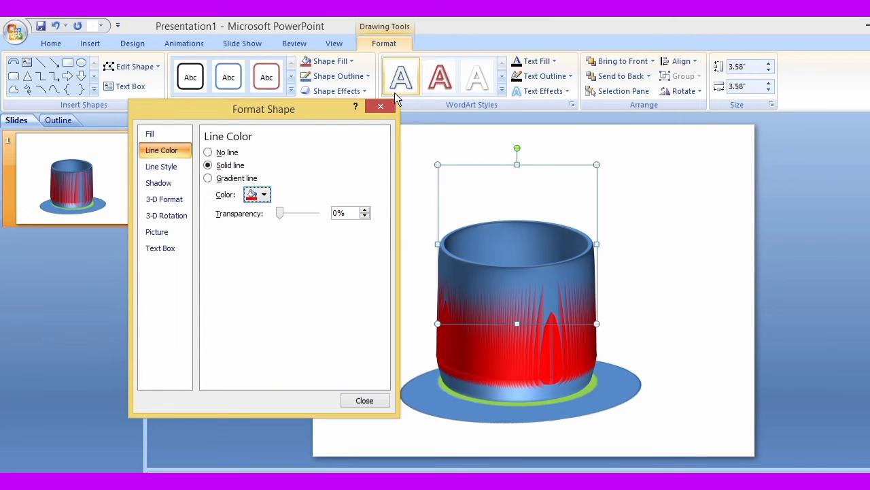
- Set the cup's shadow to 43% transparency, 55 pt blur and 36 pt distance, then close
click(163, 183)
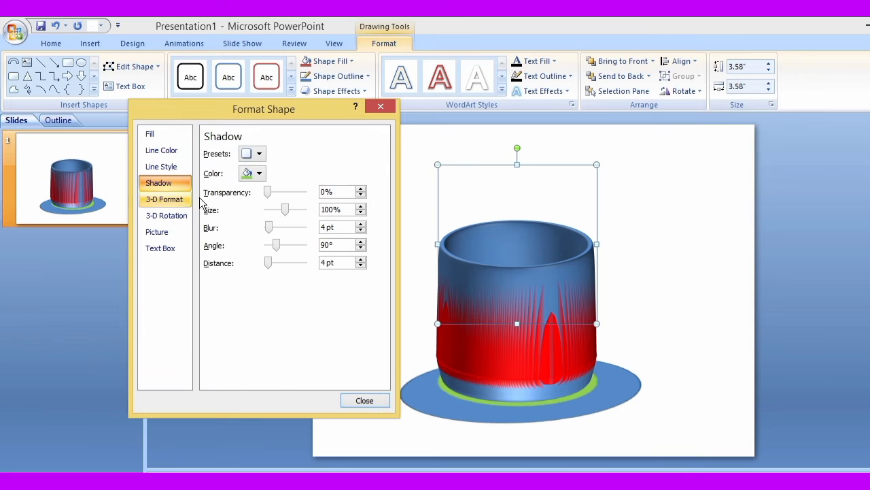
click(268, 193)
drag(276, 192, 285, 193)
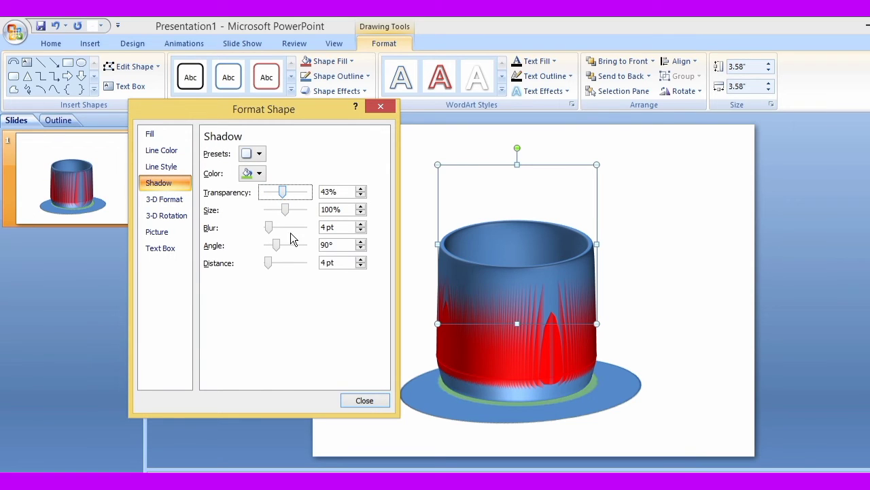
mouse_move(269, 227)
mouse_down()
mouse_move(286, 228)
mouse_move(293, 262)
mouse_up()
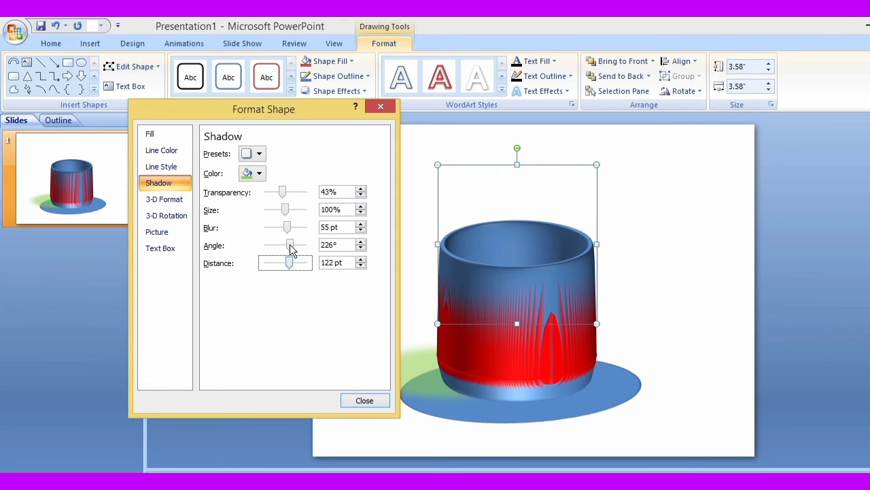
drag(274, 264, 270, 264)
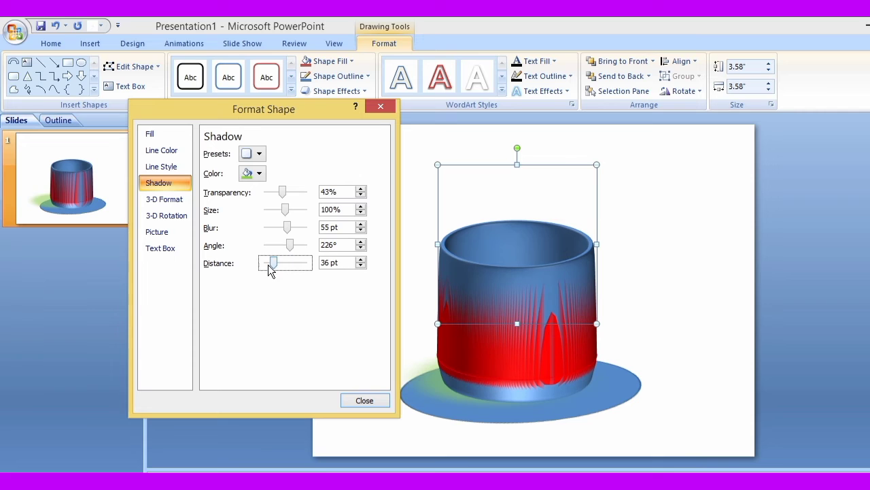
click(360, 401)
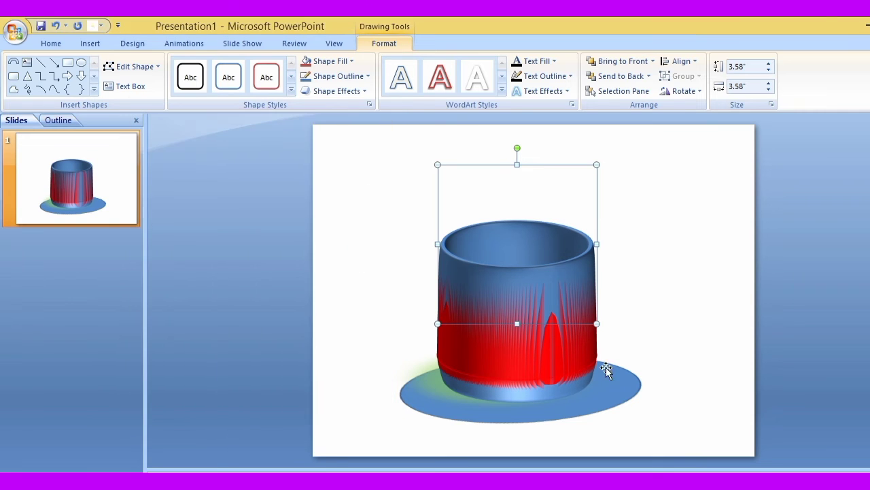
- Give the selected saucer a 4½ pt red outline, then deselect it
click(616, 398)
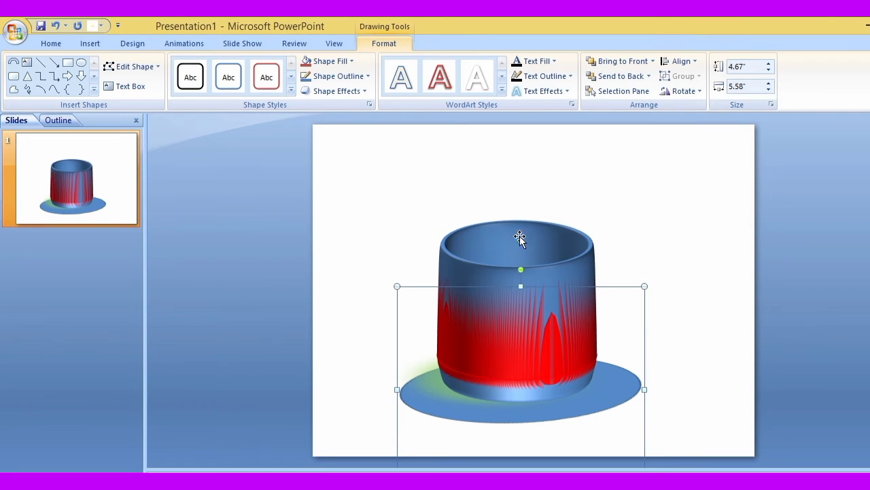
click(368, 76)
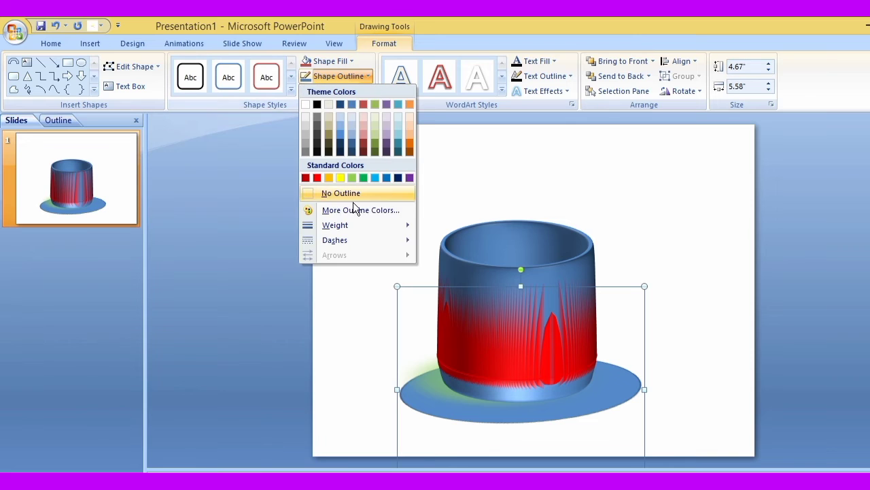
mouse_move(365, 223)
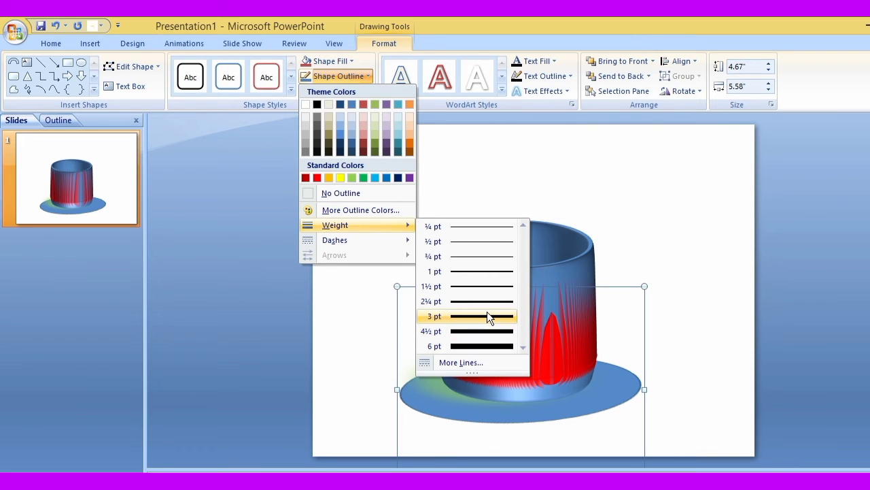
click(487, 330)
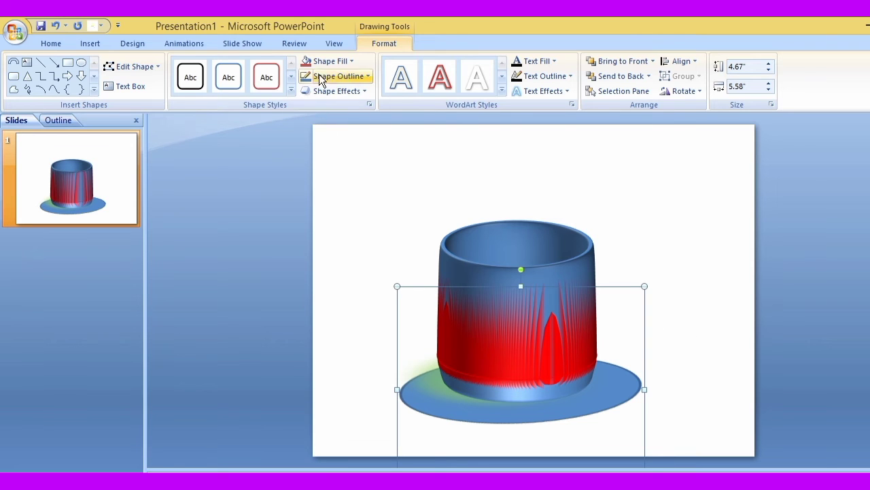
click(366, 76)
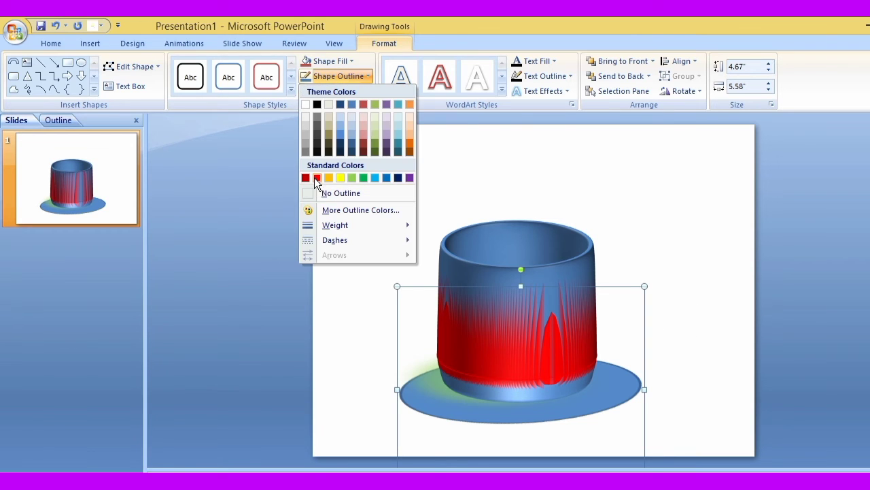
click(315, 176)
click(696, 257)
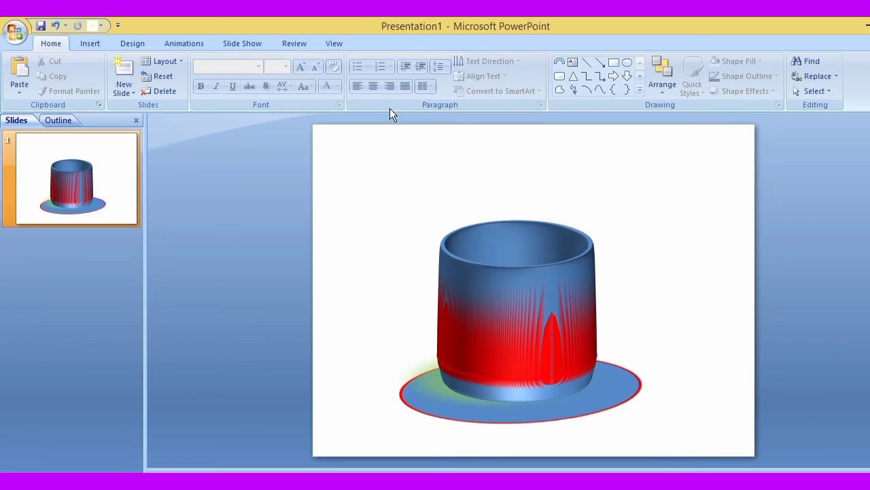
- Draw a curved down arrow beside the cup, then delete it
click(91, 45)
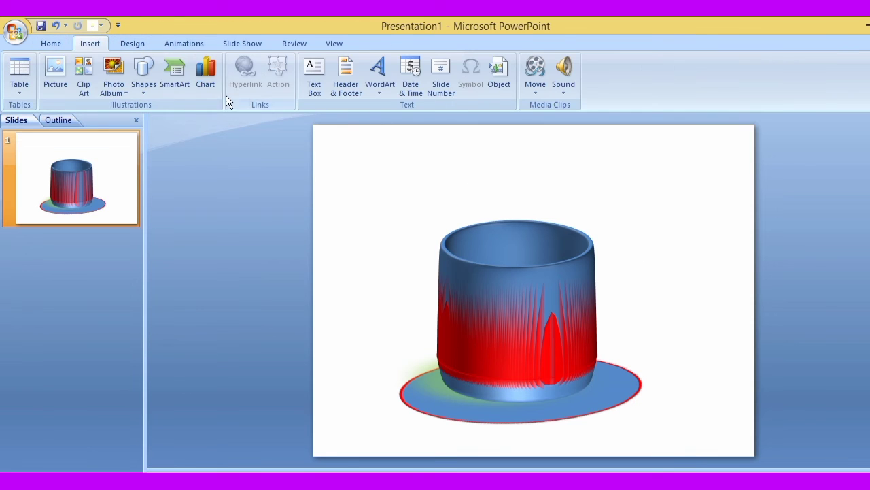
click(147, 87)
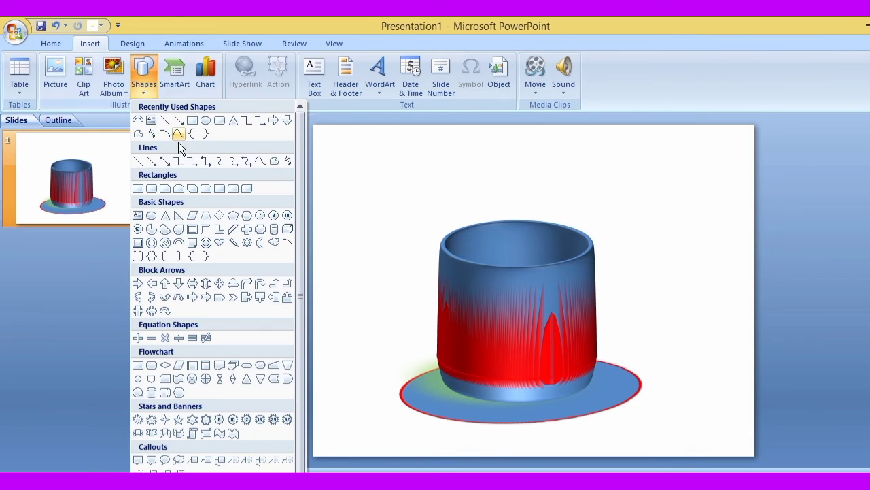
click(178, 298)
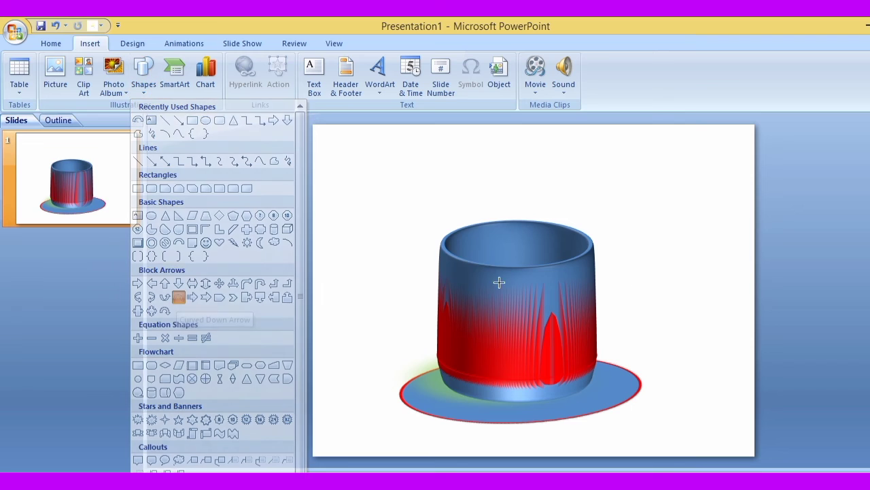
drag(619, 235, 697, 300)
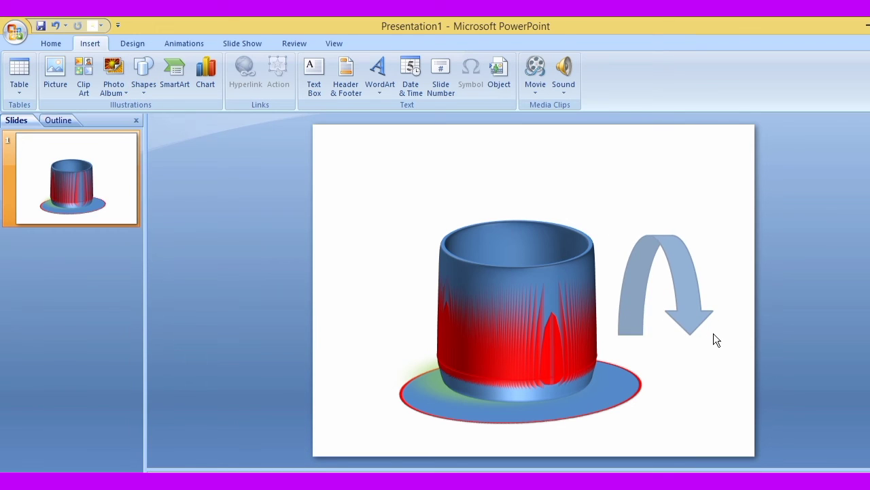
drag(713, 340, 714, 337)
key(Delete)
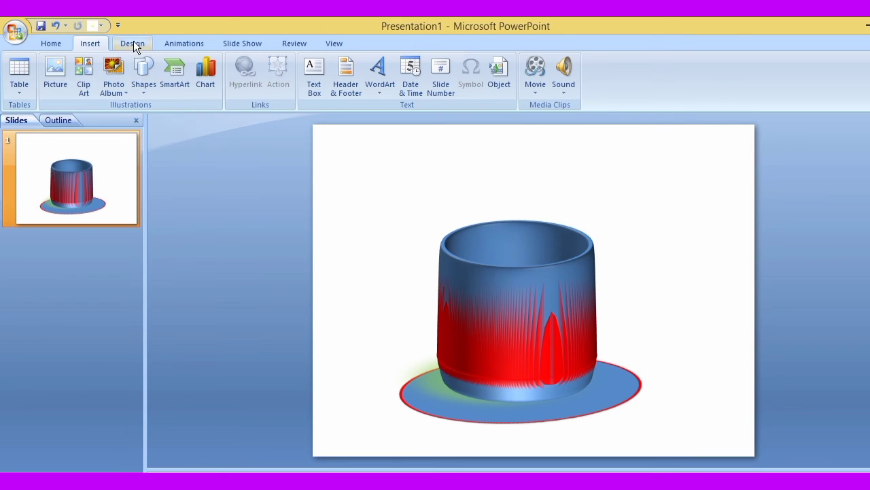
- Draw a block arc right of the cup, then rotate, thin, tilt and position it as the handle
click(144, 88)
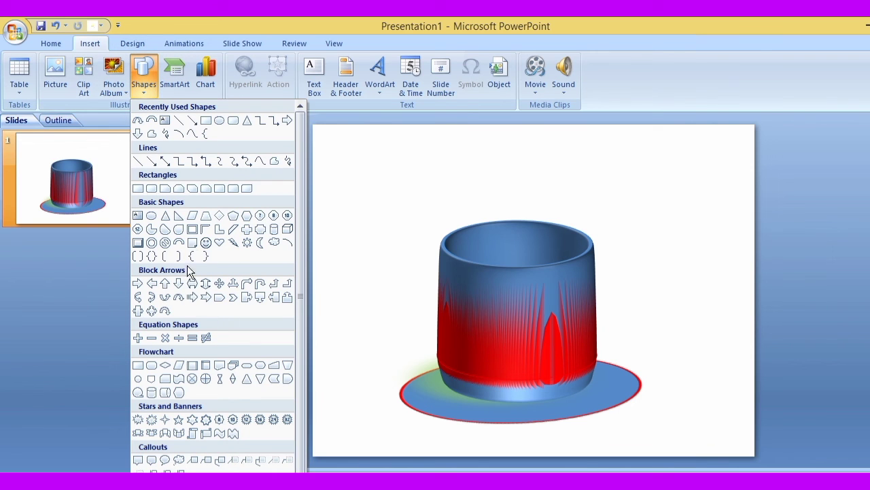
click(178, 244)
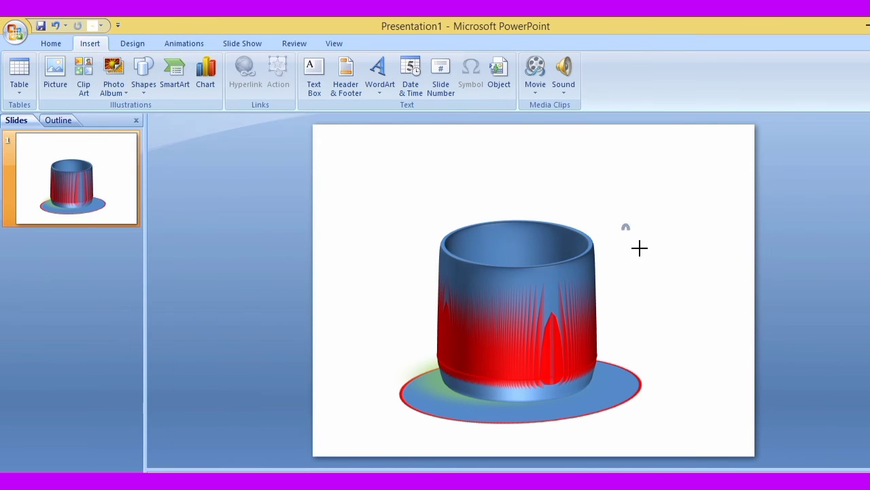
drag(621, 223, 718, 335)
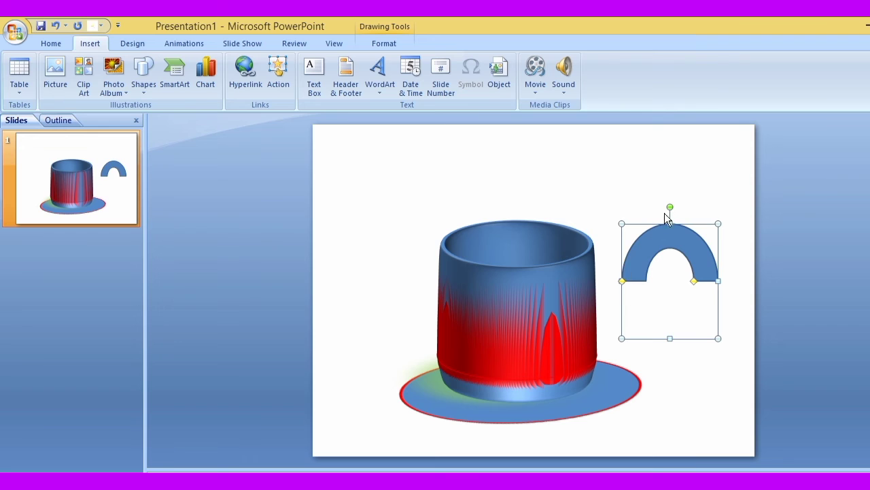
drag(670, 206, 742, 281)
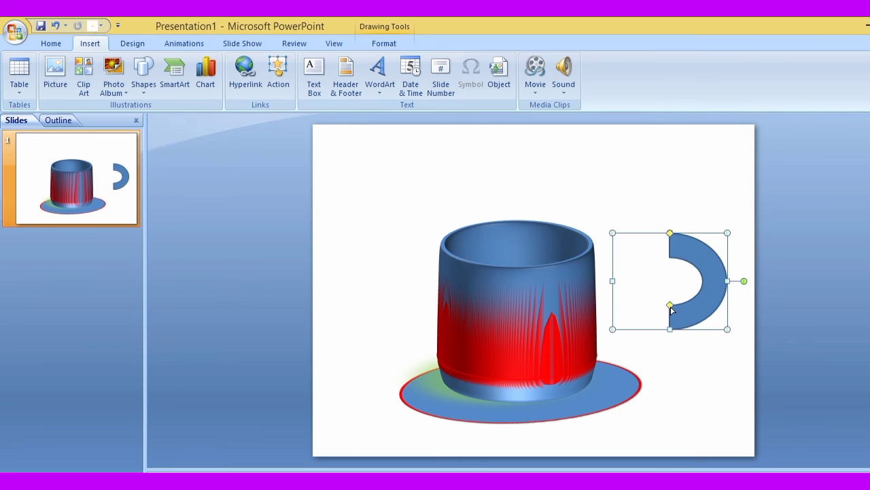
mouse_move(671, 308)
mouse_down()
mouse_move(716, 289)
mouse_move(627, 333)
mouse_up()
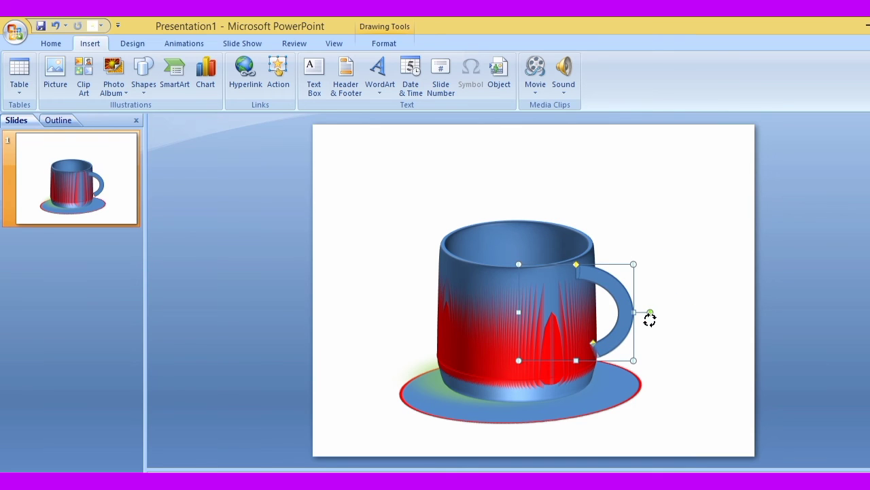
drag(643, 327, 641, 329)
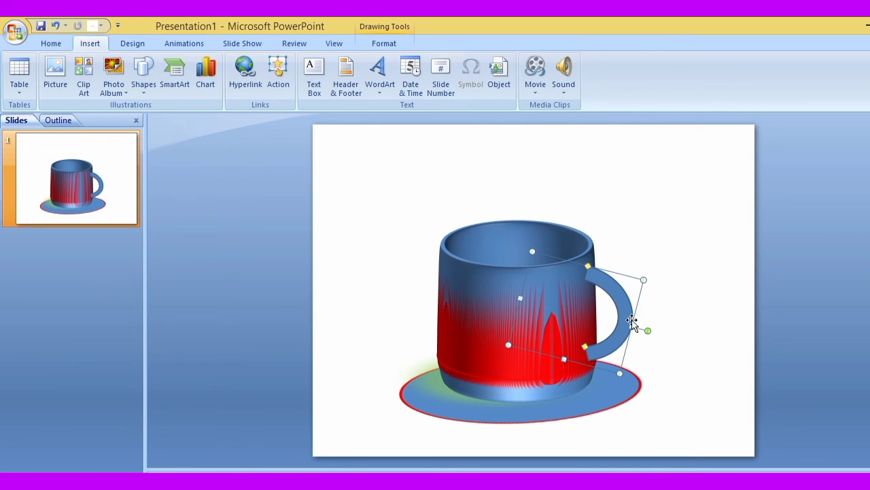
click(639, 322)
click(631, 325)
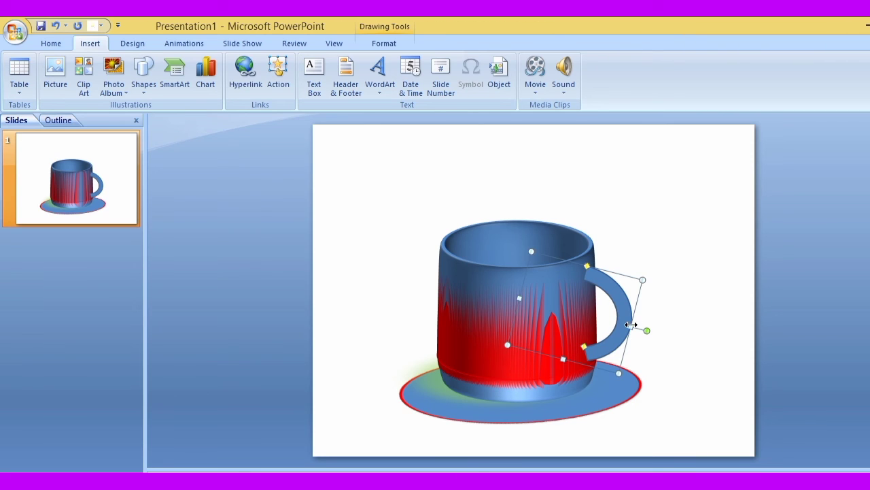
drag(631, 325, 622, 334)
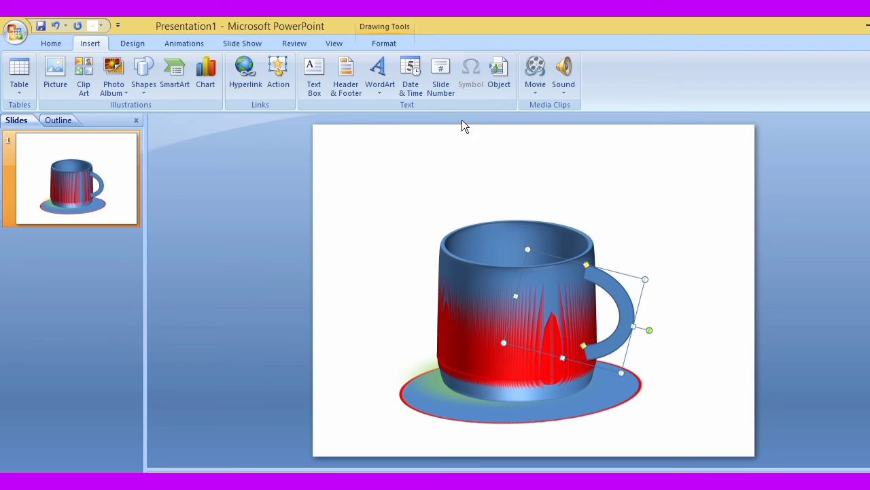
- Send the handle arc behind the cup body and give it a 4½ pt red outline
click(384, 41)
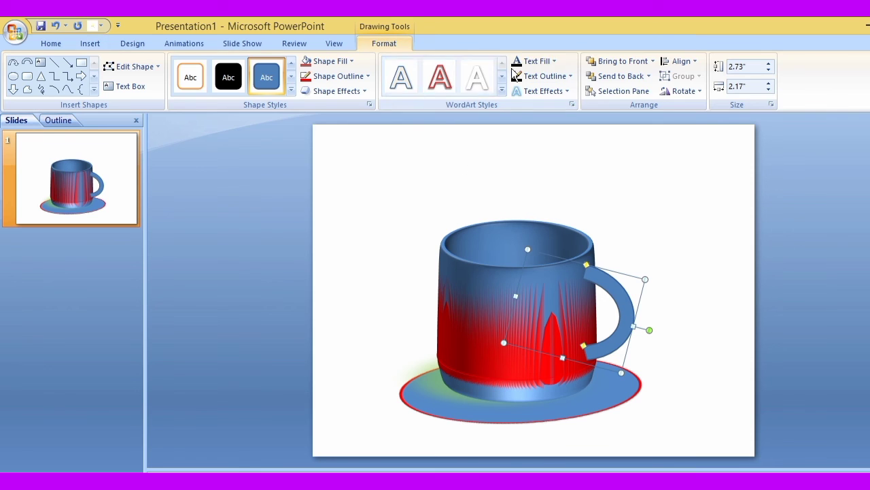
click(614, 81)
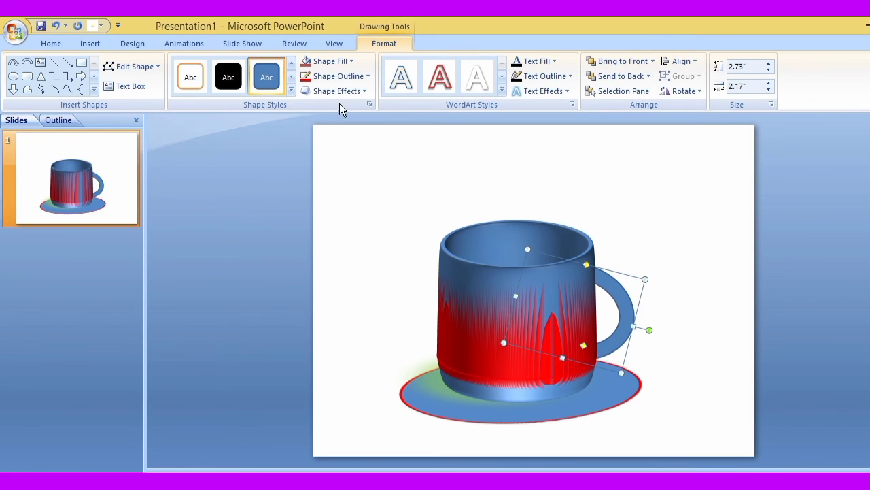
click(367, 77)
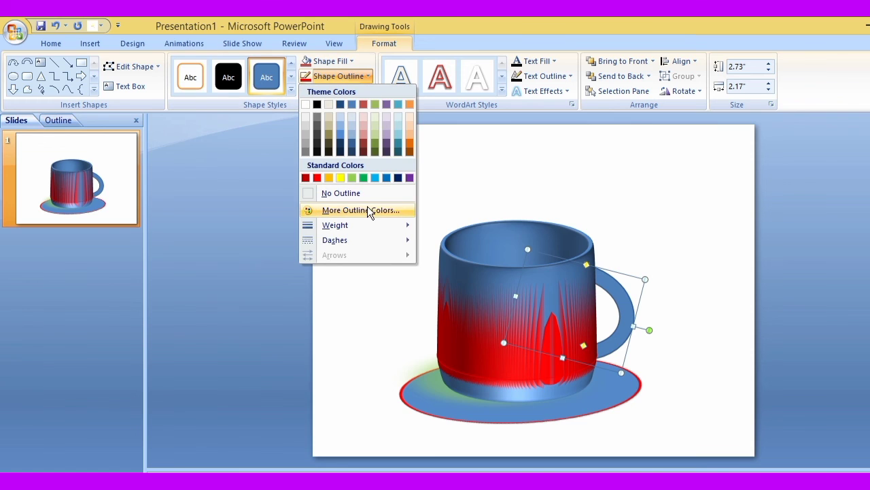
mouse_move(406, 224)
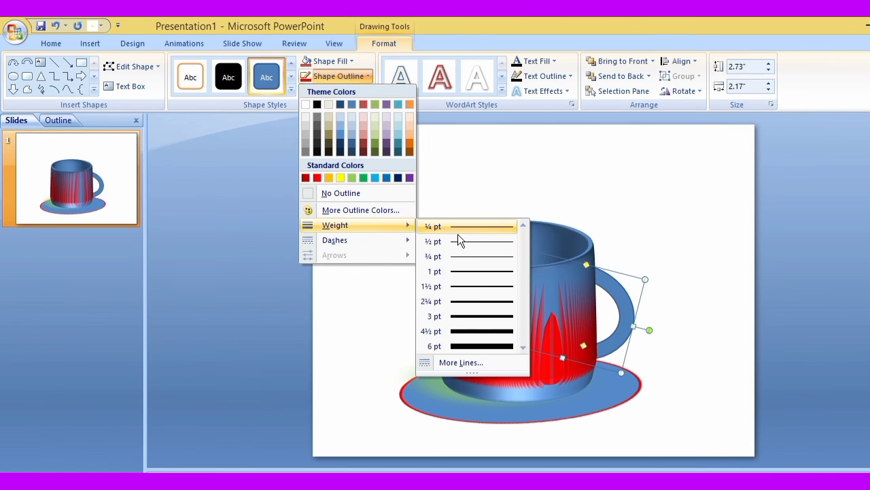
click(483, 332)
click(367, 76)
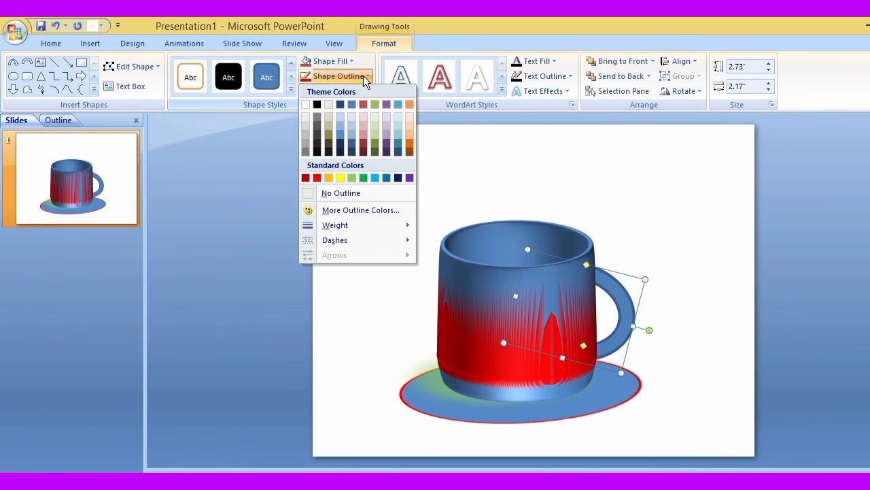
click(316, 177)
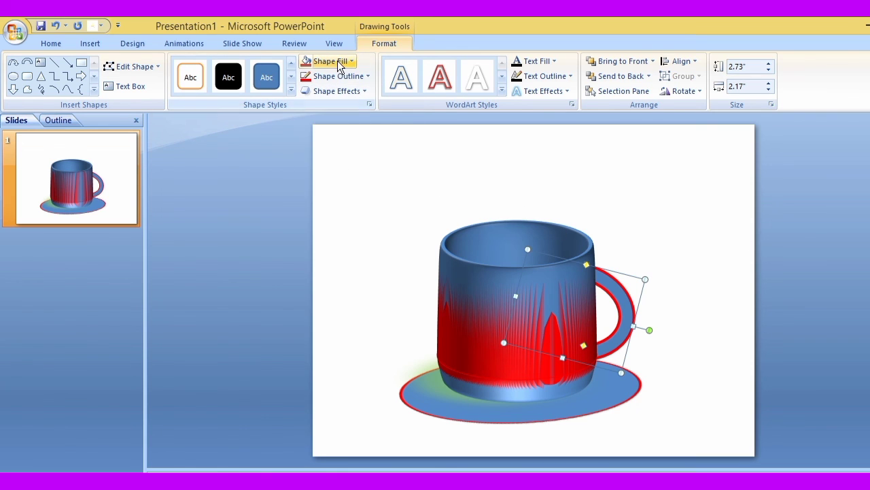
click(485, 285)
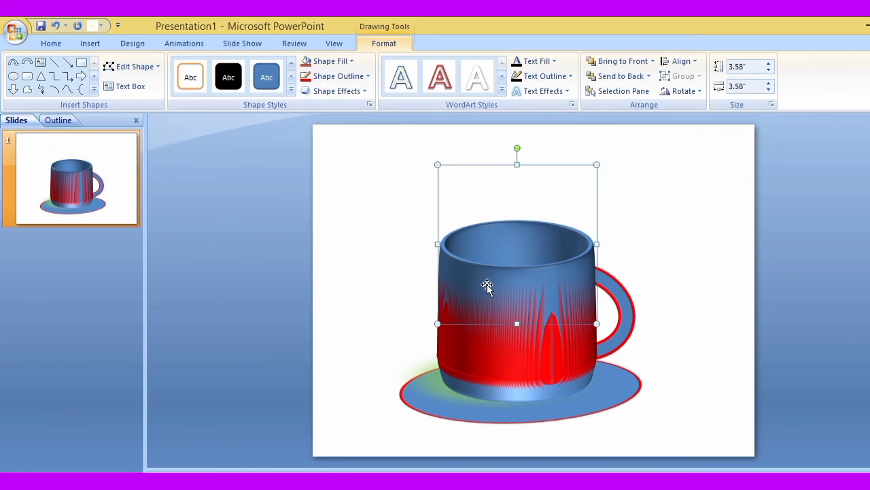
- Fill the cup body with orange and deselect it
click(351, 62)
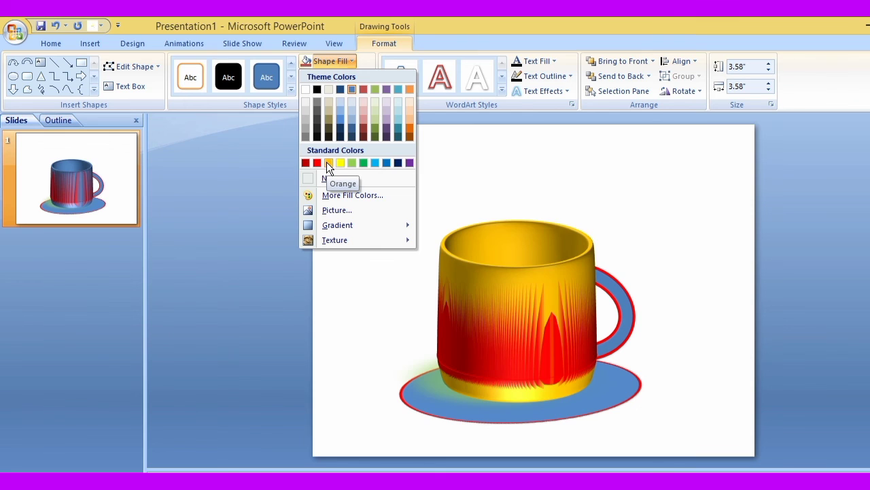
click(327, 162)
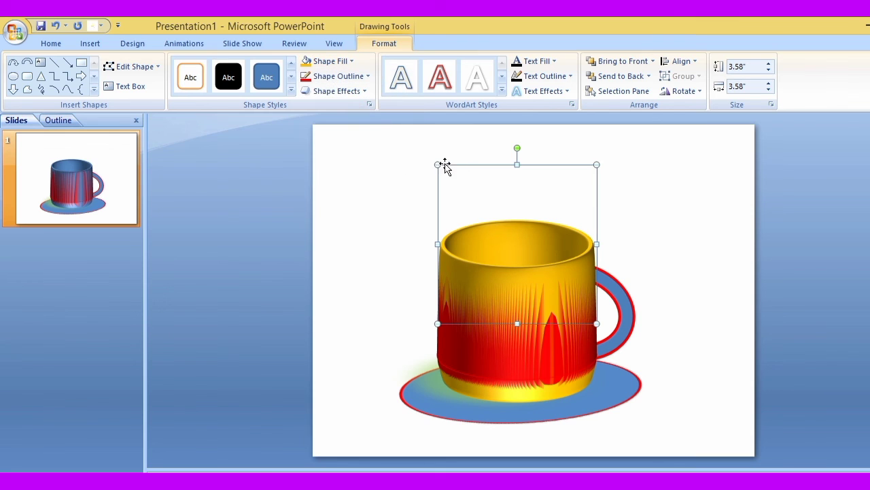
click(674, 253)
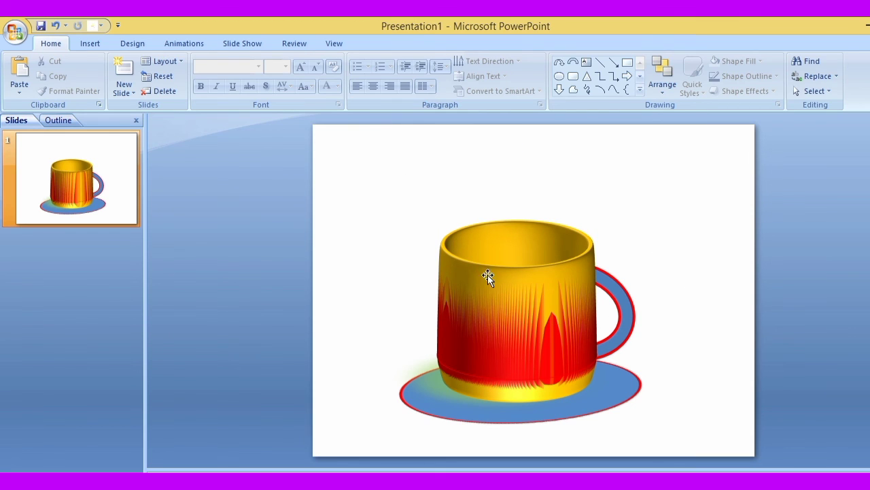